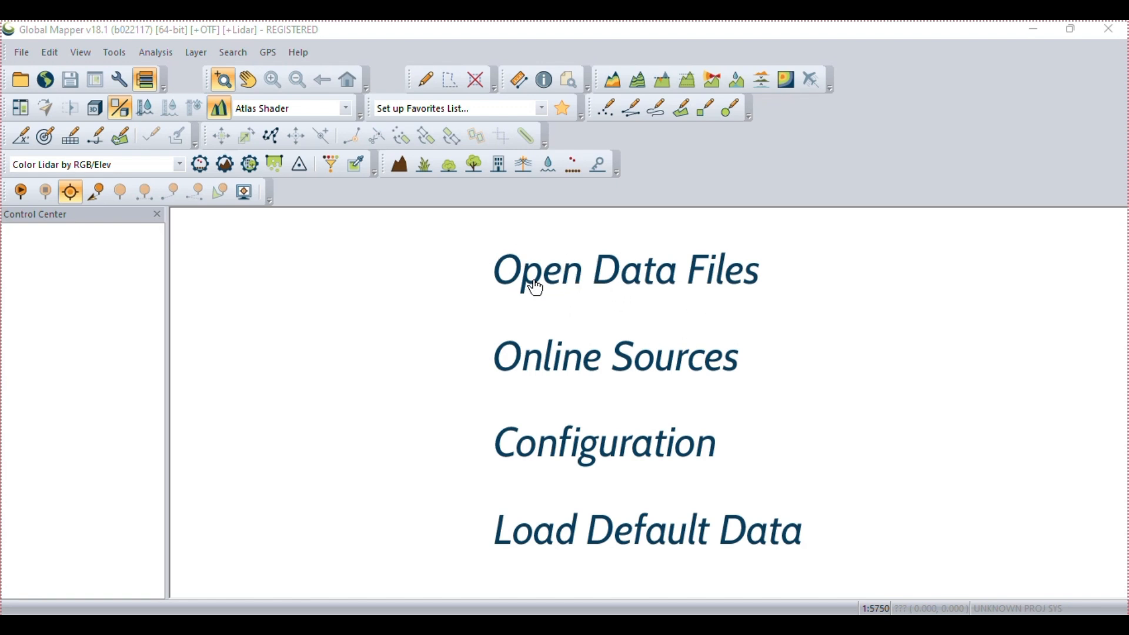
Step: Load center.dxf using the UTM projection, zone 43 (72°E - 78°E - Northern Hemisphere), WGS84 datum and units in meters
click(633, 272)
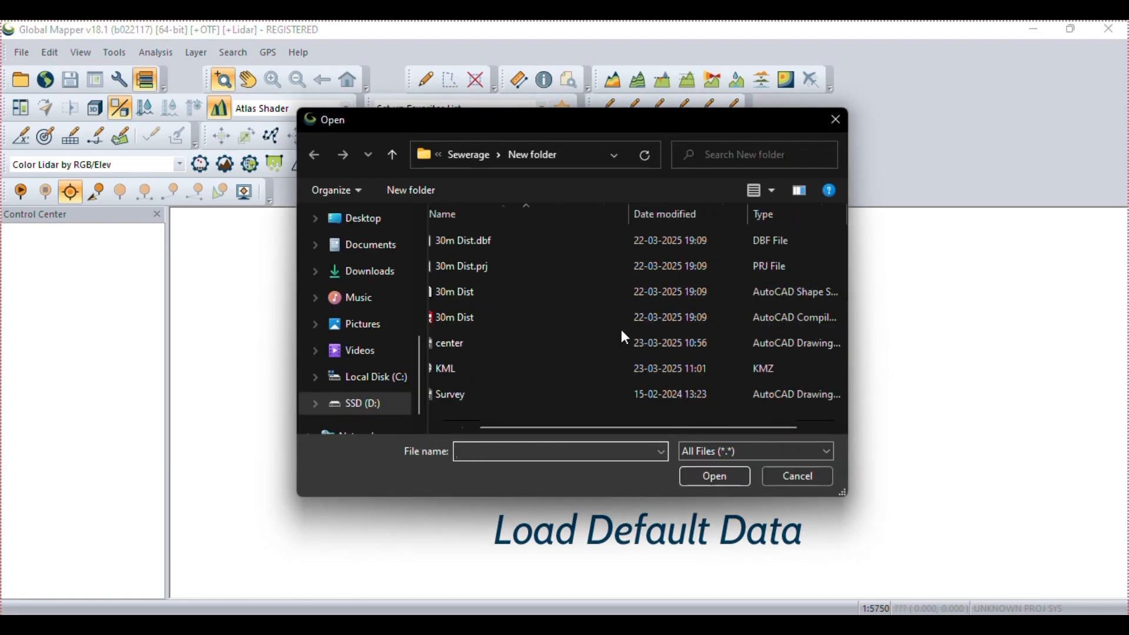
click(474, 346)
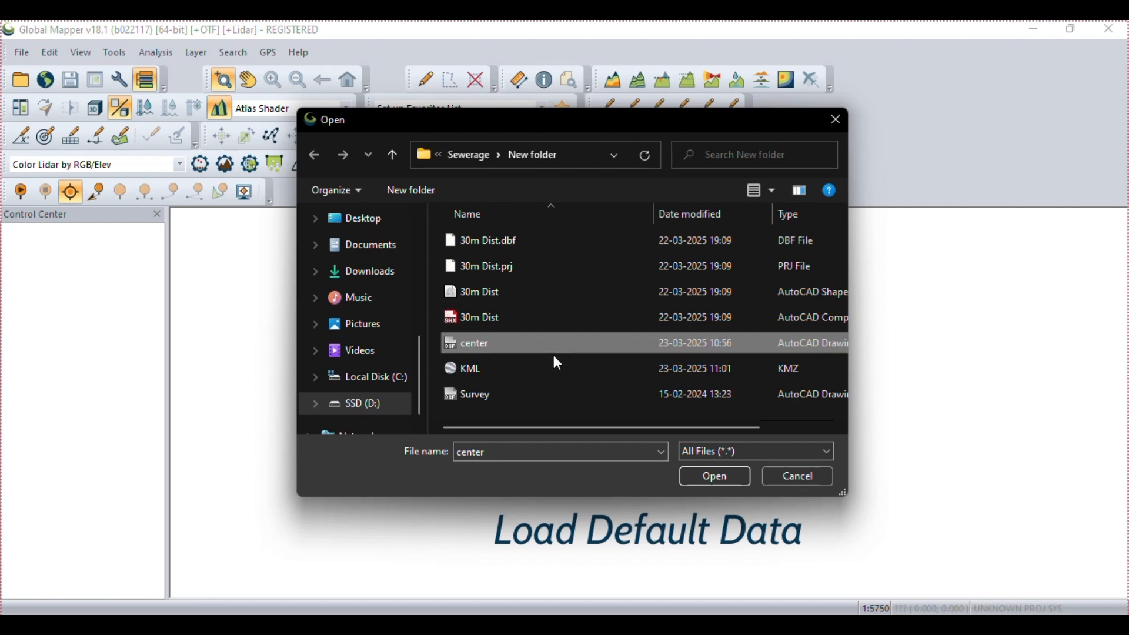
click(734, 476)
click(491, 423)
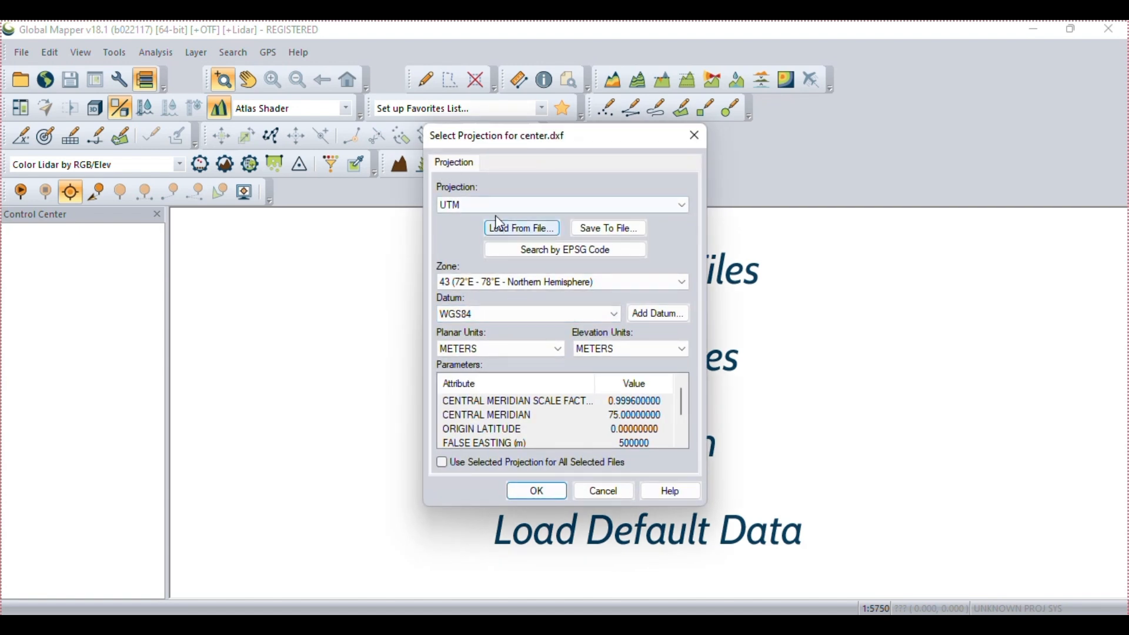
click(480, 282)
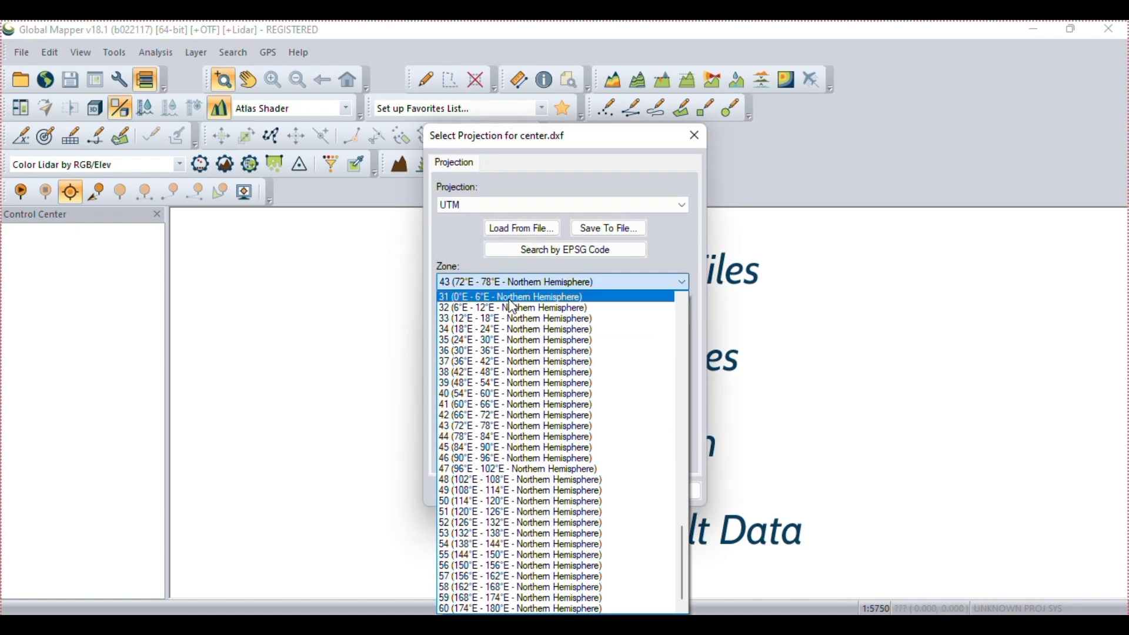
click(475, 427)
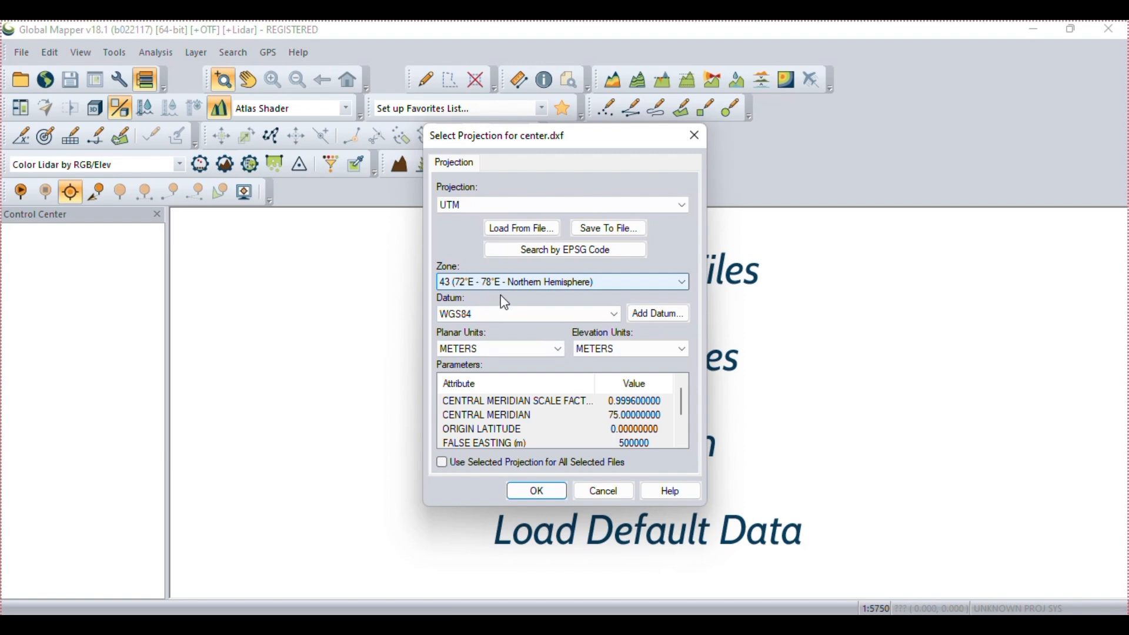
click(536, 491)
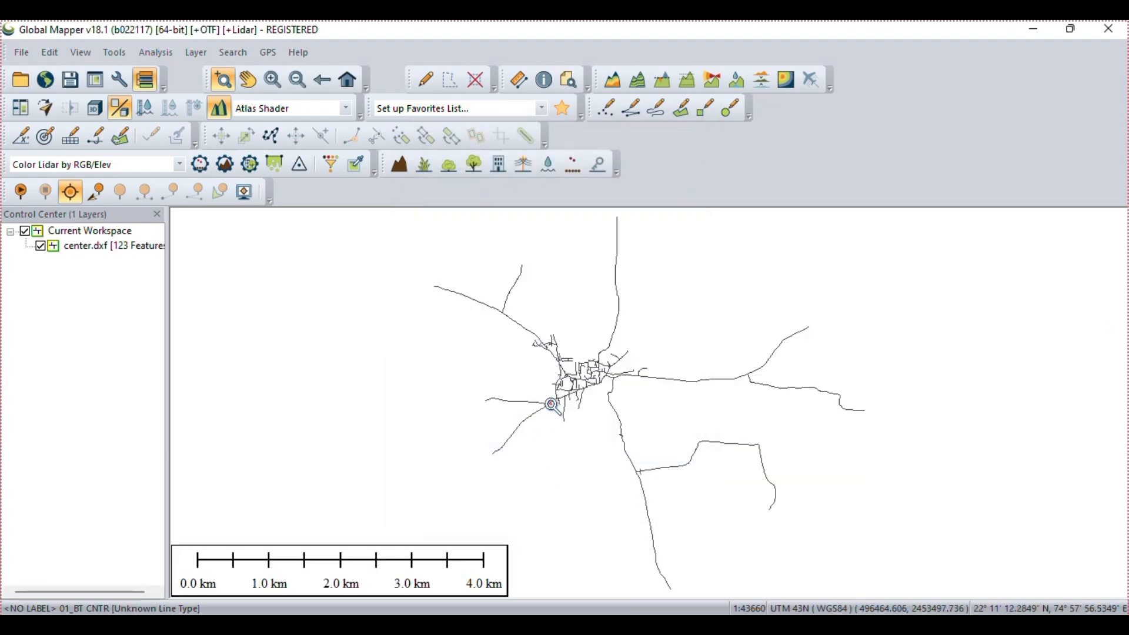
Step: Examine the loaded road centerlines closely around the village core and across the full network
scroll(585, 379, up, 3)
scroll(832, 471, up, 2)
scroll(559, 403, up, 1)
scroll(575, 443, down, 2)
scroll(620, 419, down, 1)
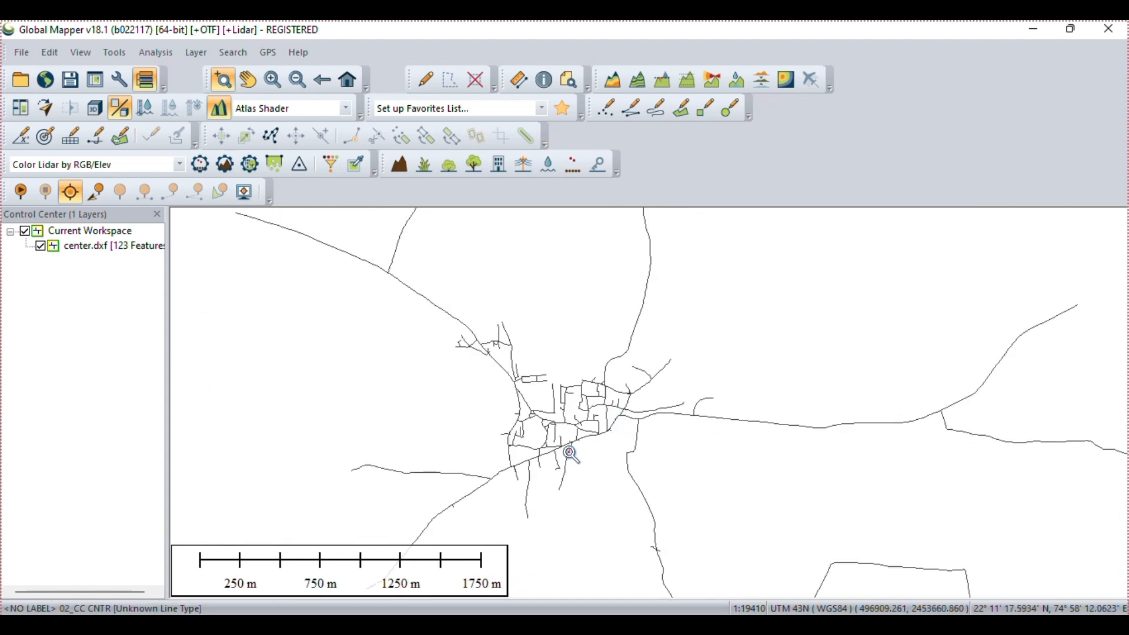
scroll(570, 435, up, 4)
scroll(613, 385, up, 3)
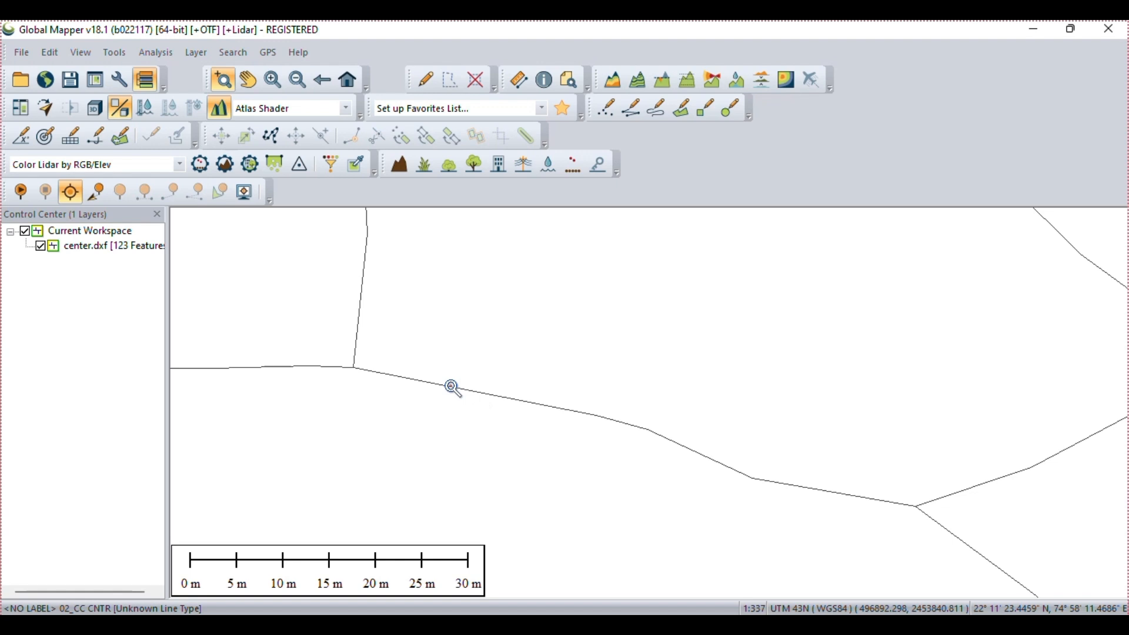
right_click(622, 354)
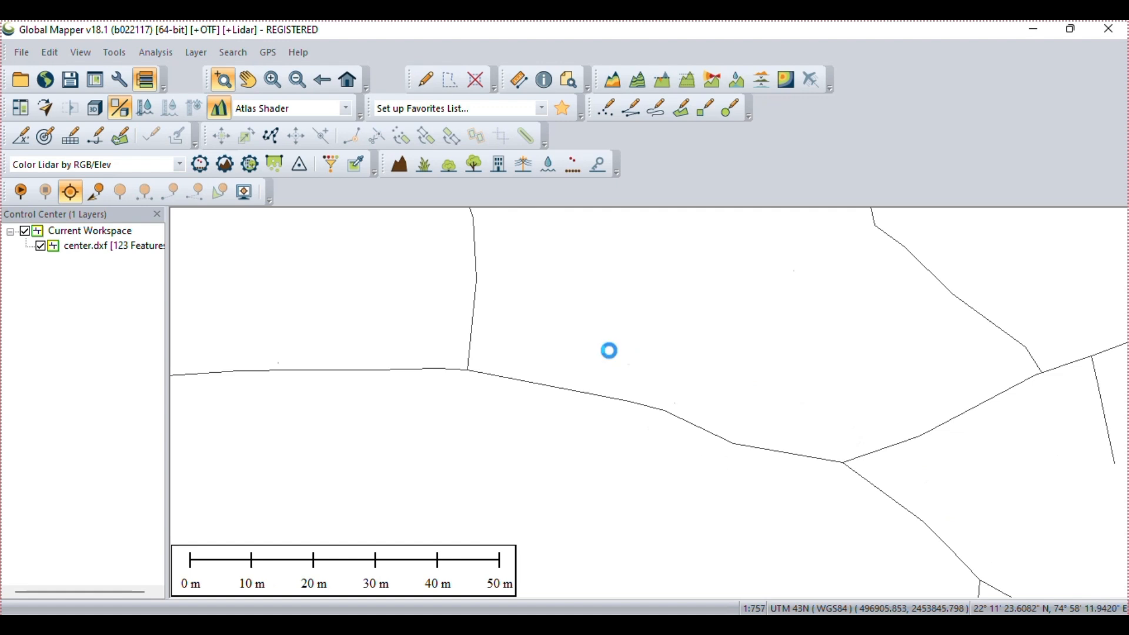
scroll(622, 355, down, 2)
scroll(622, 381, down, 2)
scroll(634, 331, down, 4)
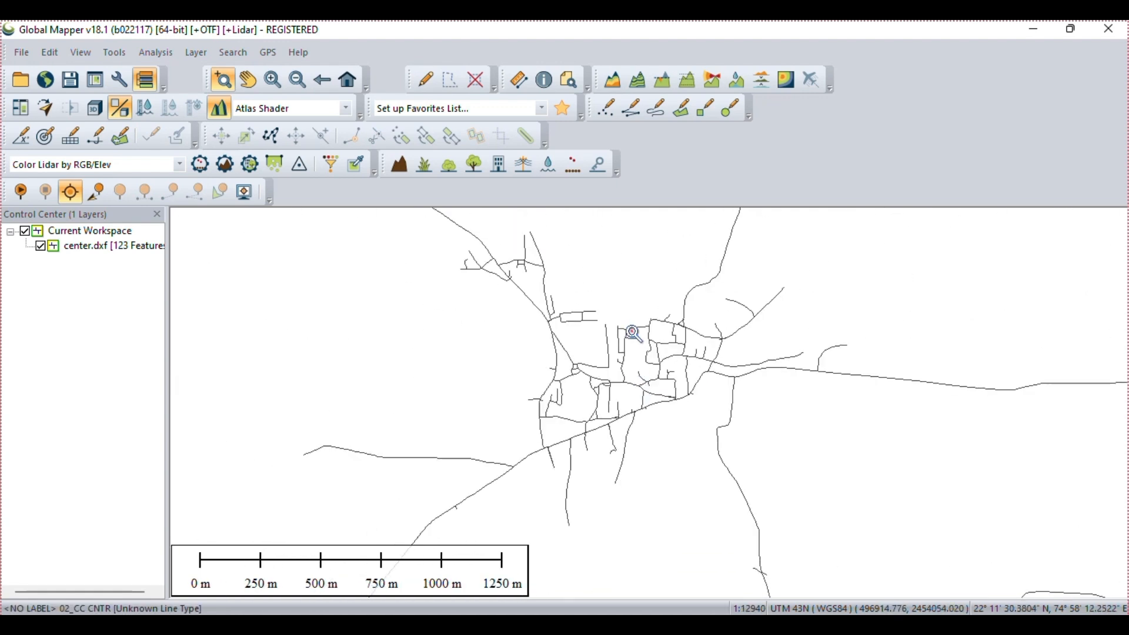
scroll(634, 331, down, 5)
drag(611, 429, 598, 404)
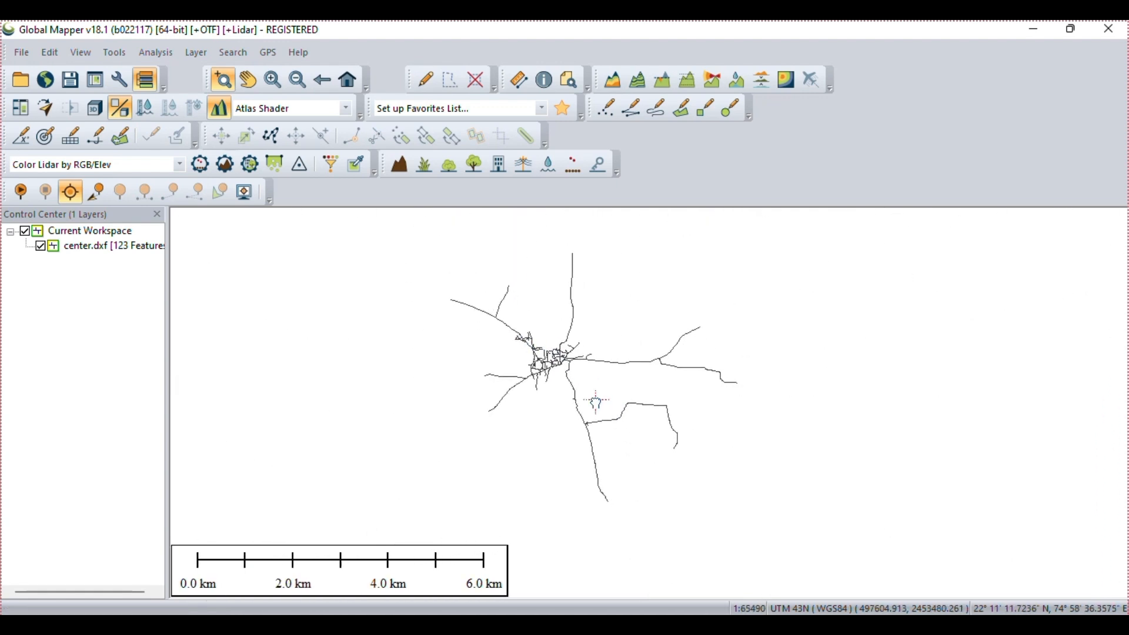
Step: Select all centerline features of center.dxf with the Digitizer tool
click(435, 86)
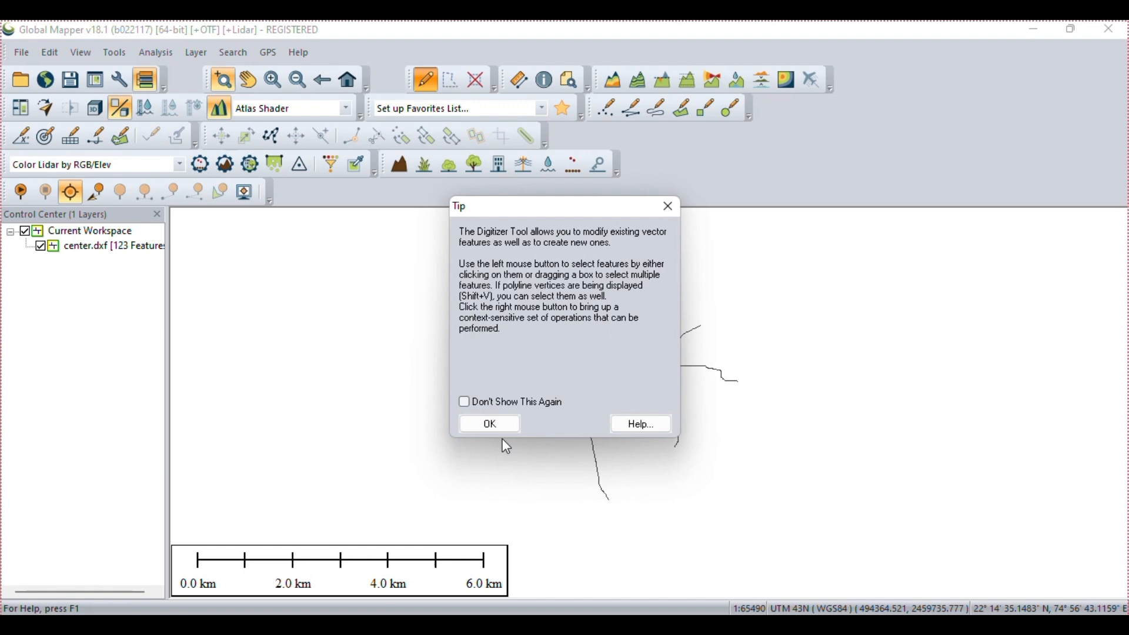
click(481, 424)
scroll(504, 328, down, 2)
drag(401, 264, 751, 483)
Step: Examine the vertex spacing along the selected centerlines in several parts of the road network
scroll(570, 365, up, 10)
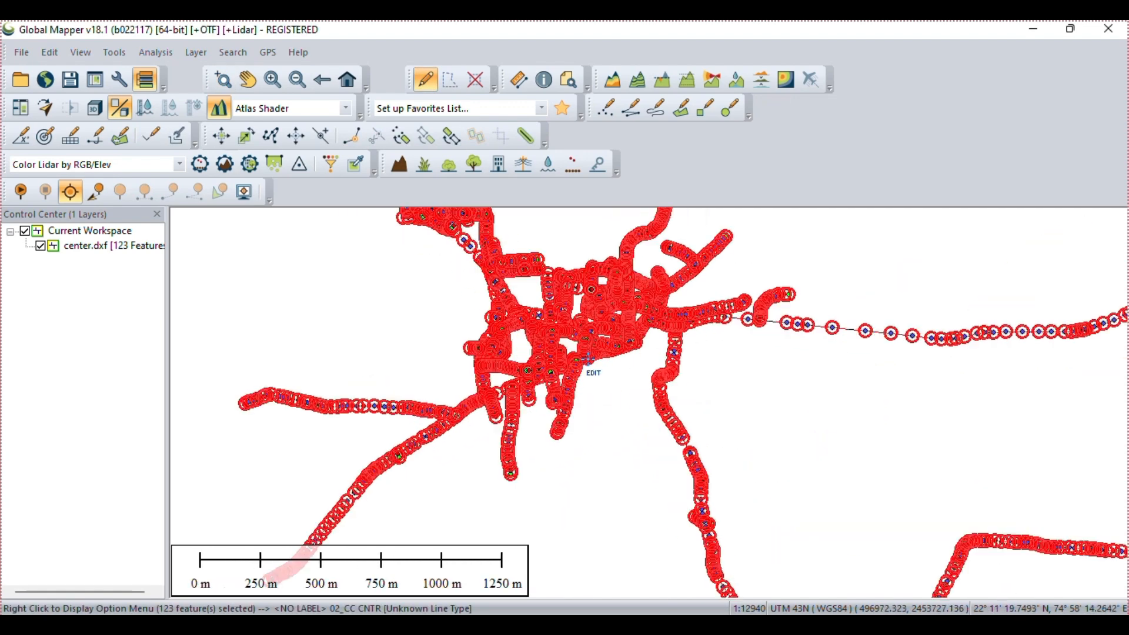
scroll(588, 349, up, 6)
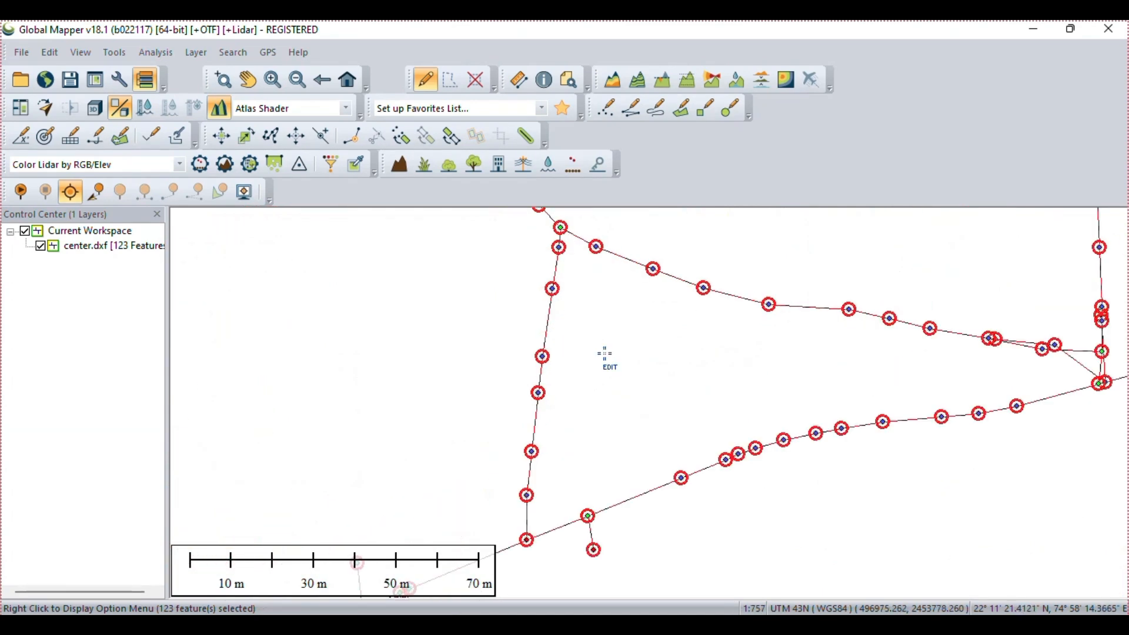
scroll(582, 337, down, 3)
scroll(328, 327, up, 3)
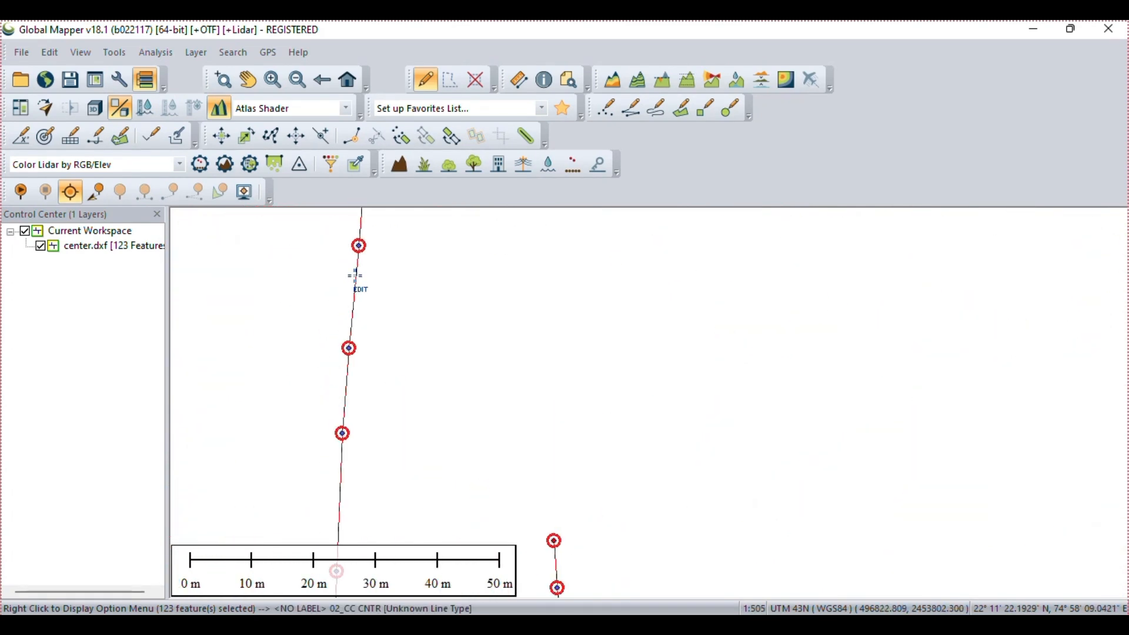
scroll(467, 352, down, 4)
scroll(317, 476, up, 4)
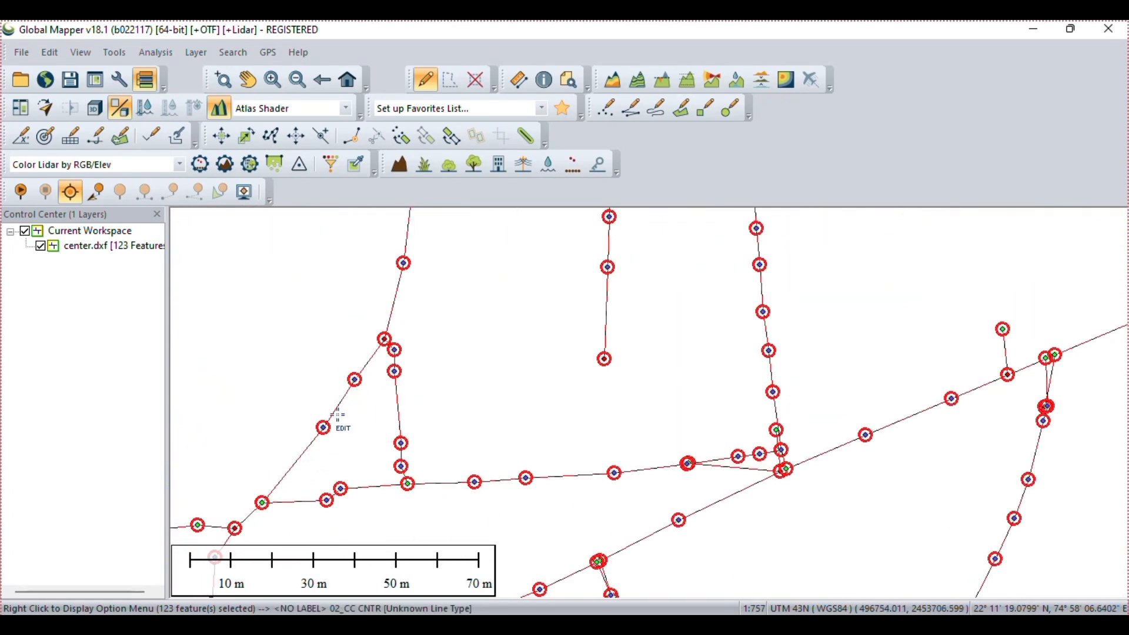
scroll(422, 370, up, 1)
scroll(812, 320, down, 3)
scroll(809, 316, down, 1)
scroll(789, 322, up, 1)
scroll(660, 343, up, 5)
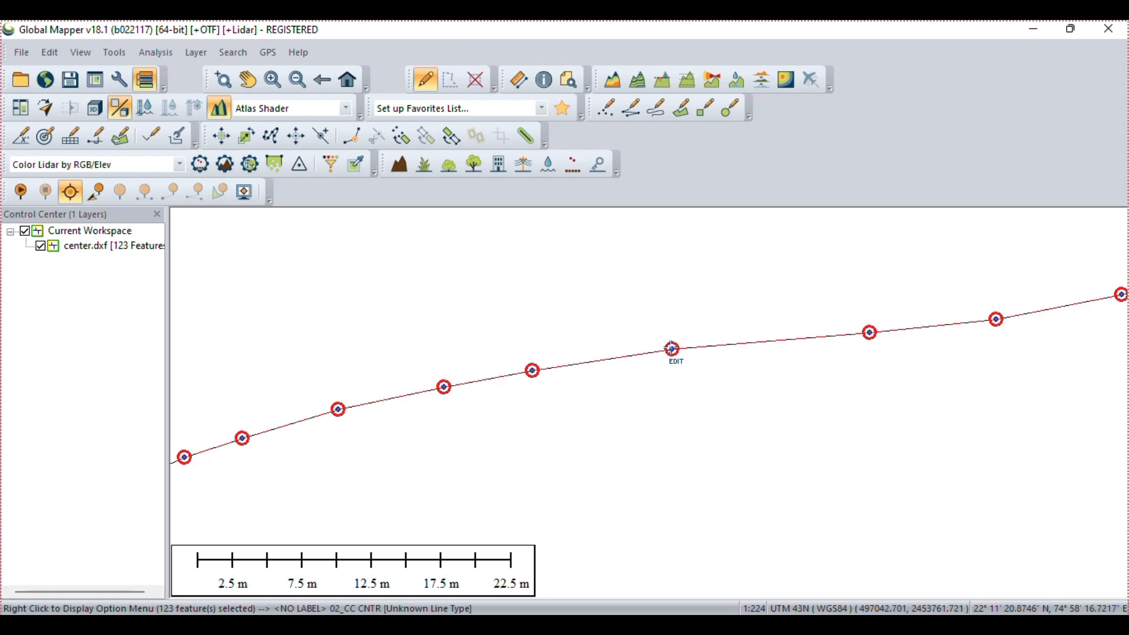
scroll(673, 356, down, 5)
scroll(675, 358, down, 2)
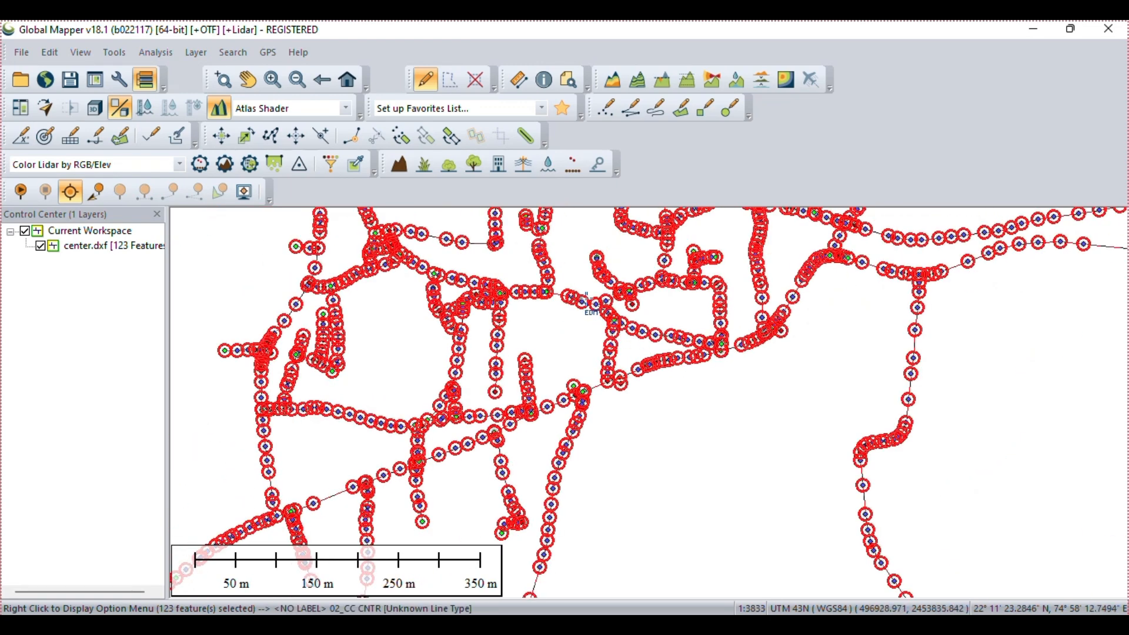
Step: Create point features spaced along the selected centerlines at a fixed distance interval of 20 meters
right_click(591, 303)
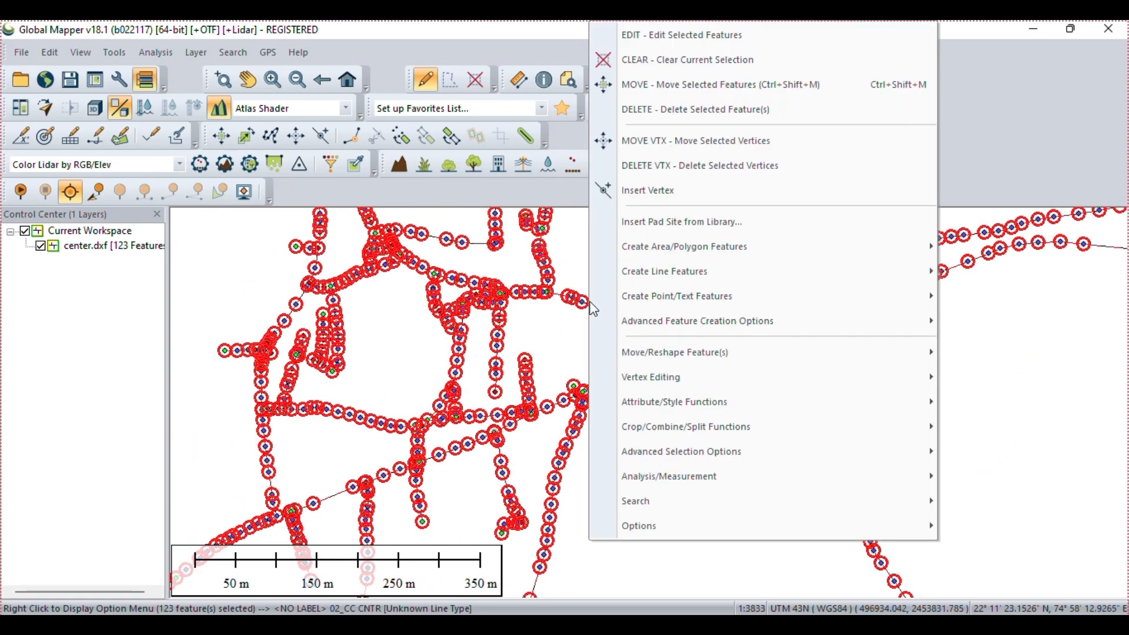
mouse_move(629, 330)
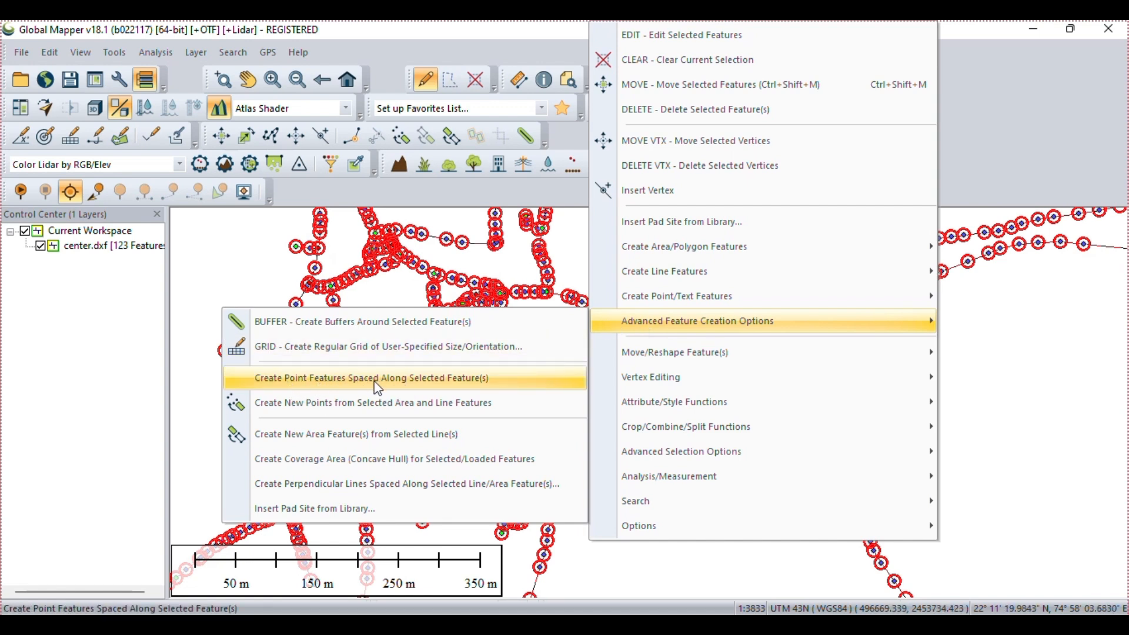
click(480, 385)
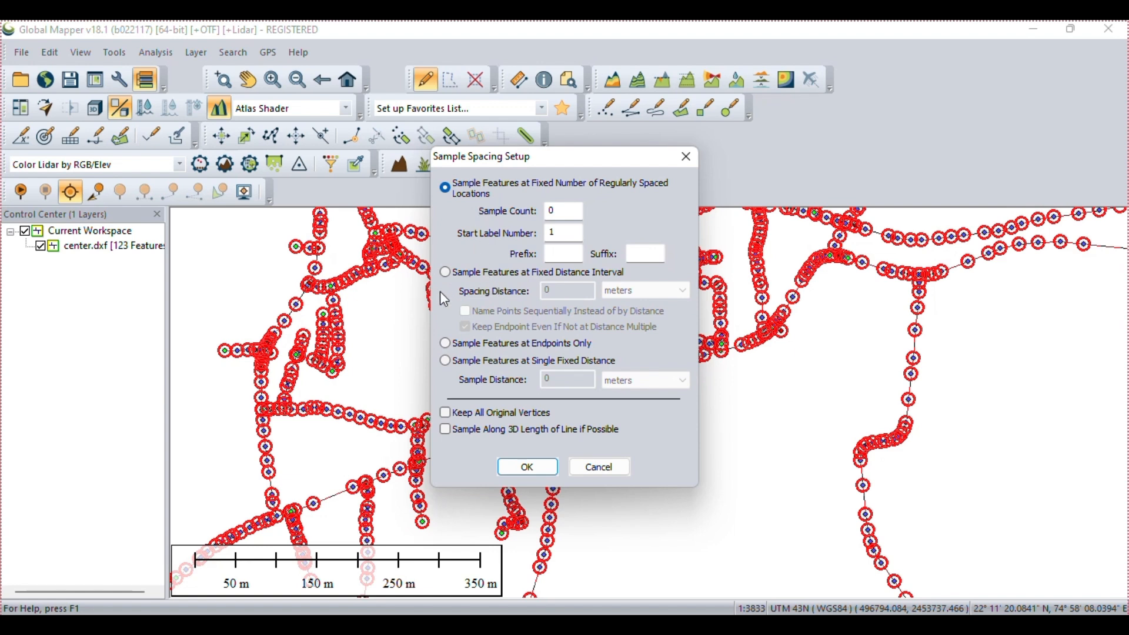
click(446, 272)
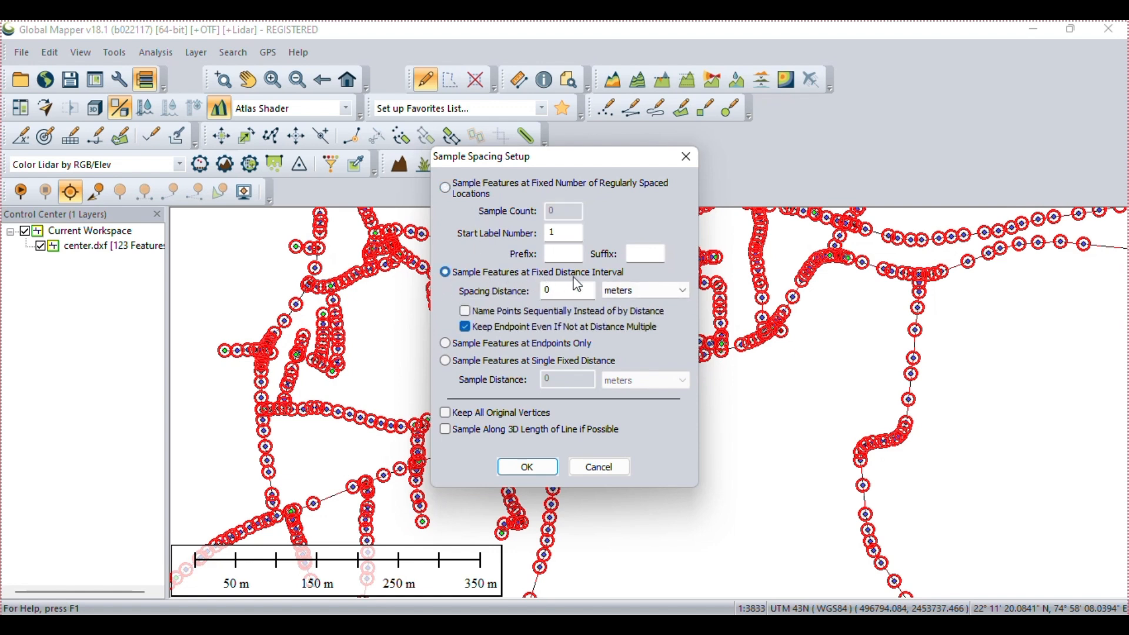
click(563, 292)
double_click(563, 293)
text(2)
click(525, 415)
click(540, 469)
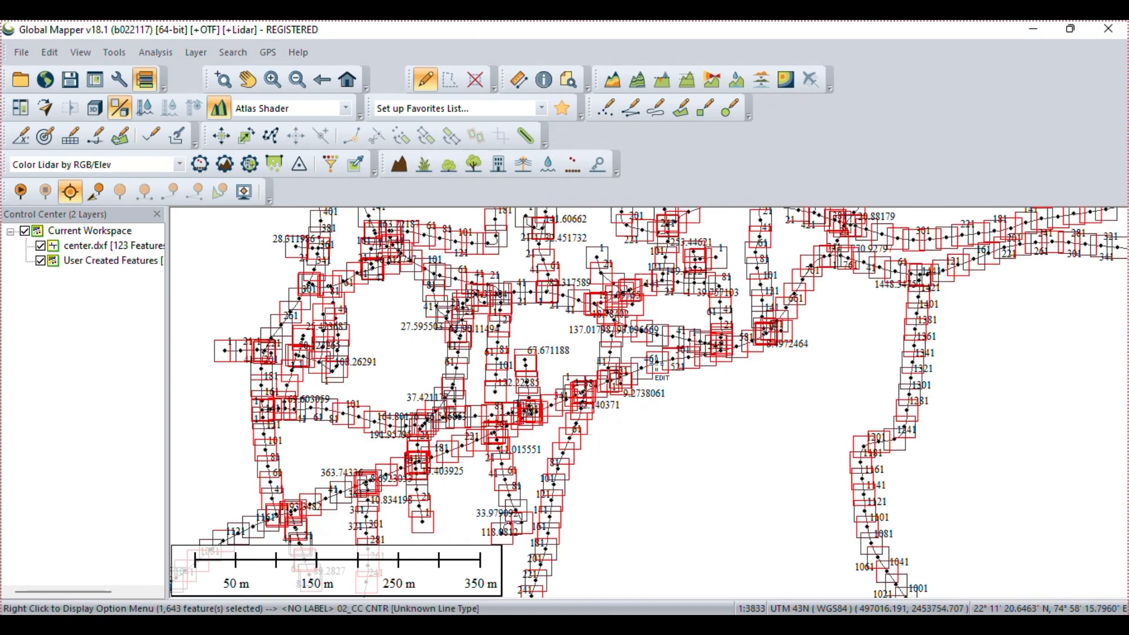
Step: Examine the spacing and labels of the generated points along the centerlines and at the road junctions
scroll(585, 315, up, 5)
scroll(476, 353, down, 2)
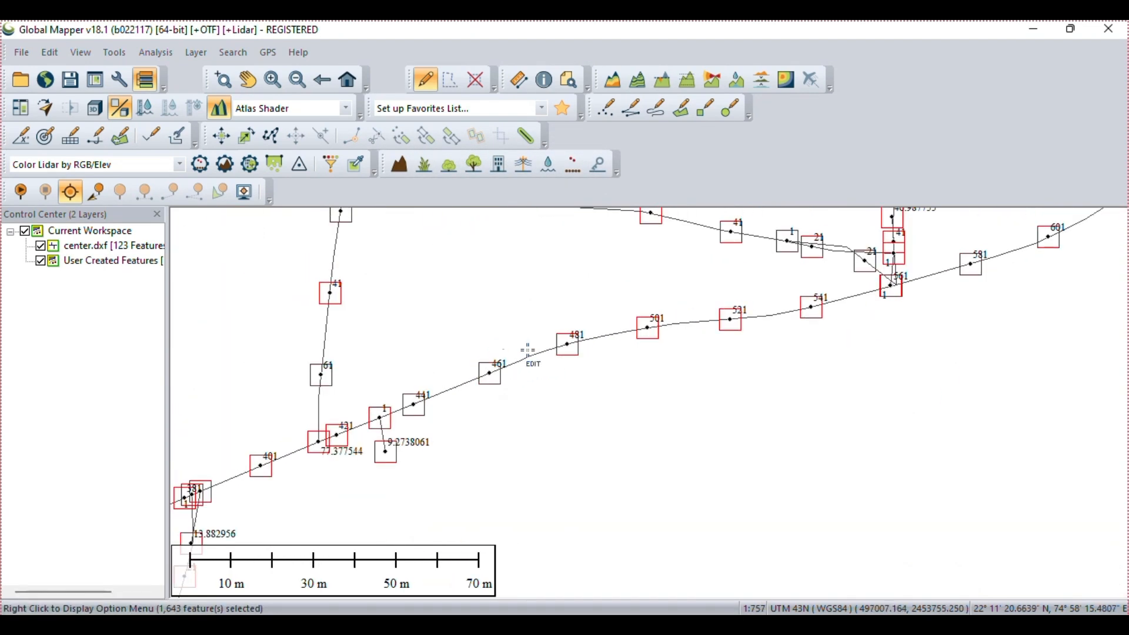
scroll(813, 291, up, 1)
scroll(390, 386, down, 2)
scroll(683, 330, up, 1)
scroll(683, 331, down, 1)
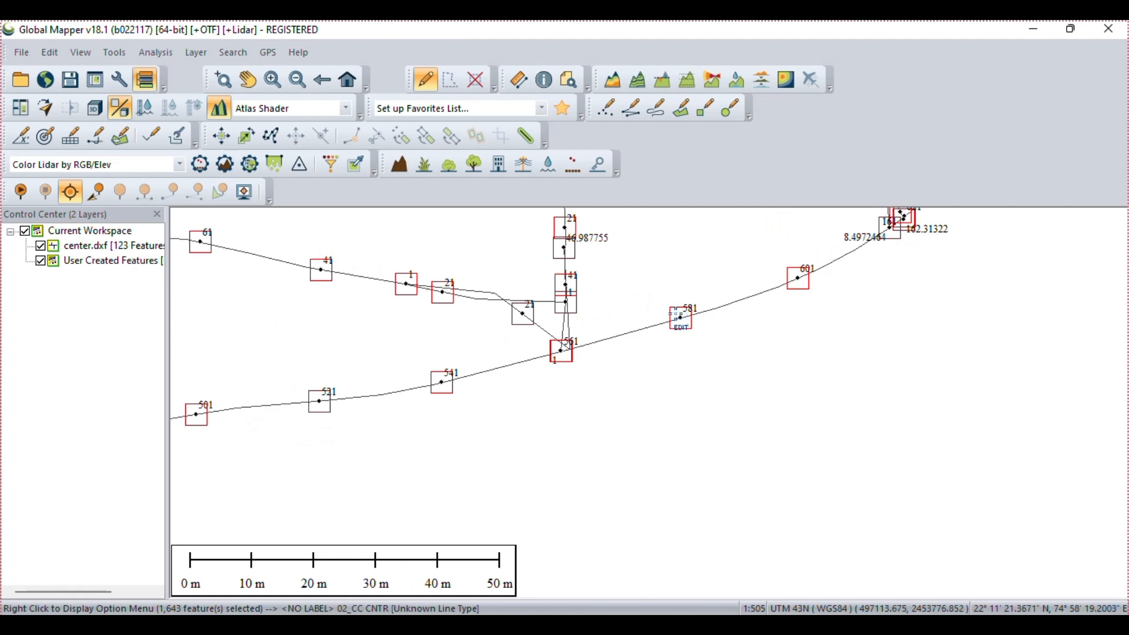
scroll(677, 315, up, 2)
scroll(481, 457, down, 1)
scroll(687, 355, up, 1)
scroll(686, 356, down, 1)
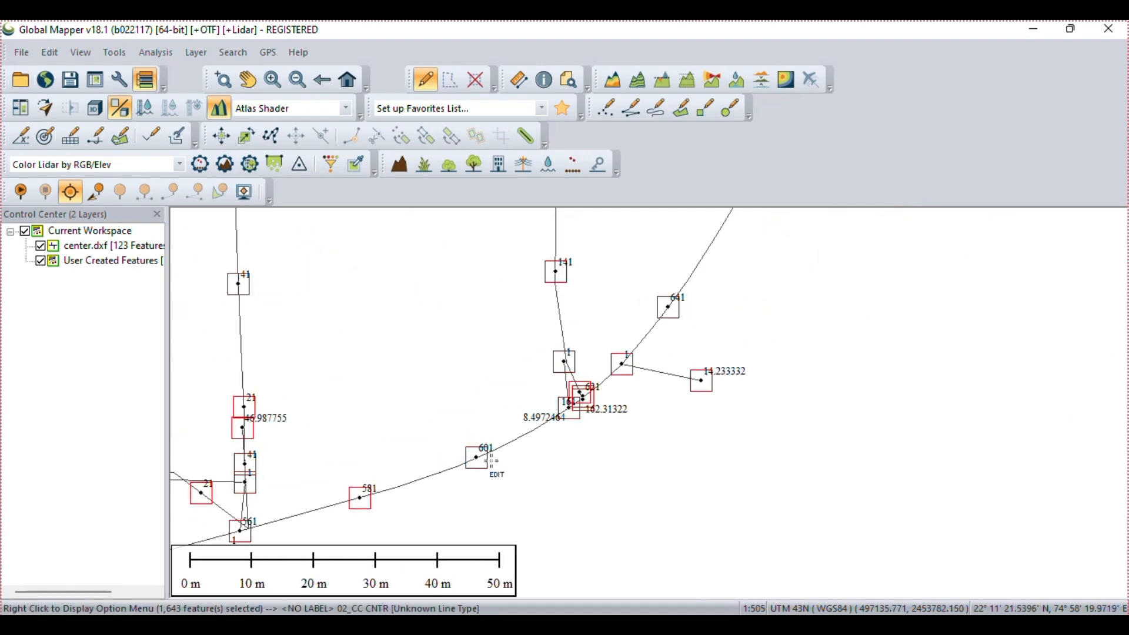
scroll(504, 453, up, 3)
scroll(703, 344, down, 12)
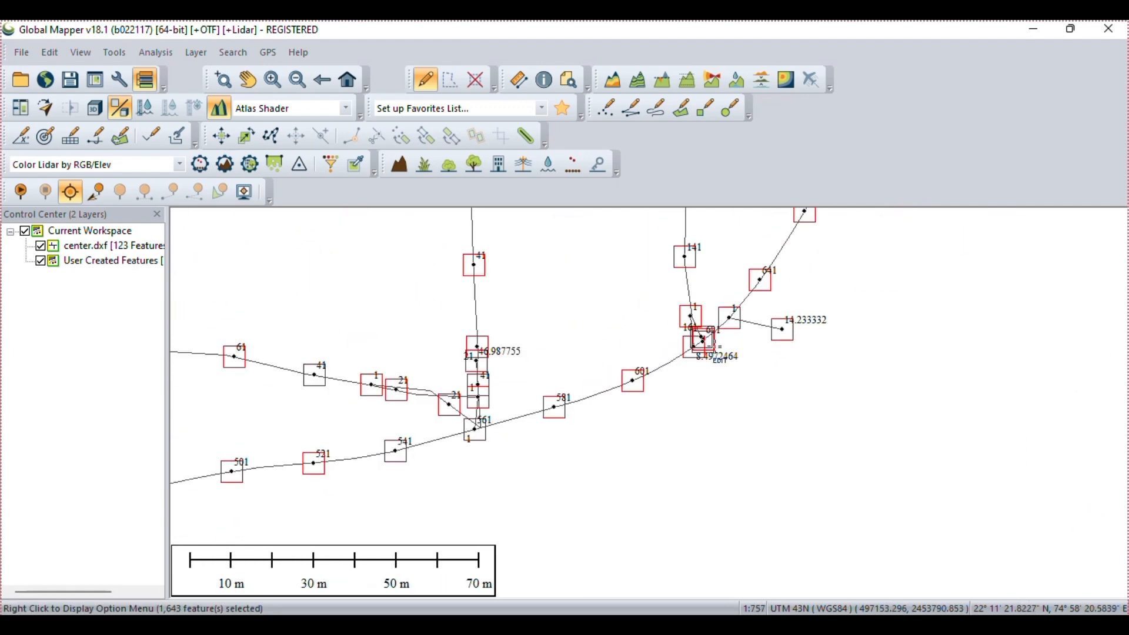
scroll(520, 400, down, 2)
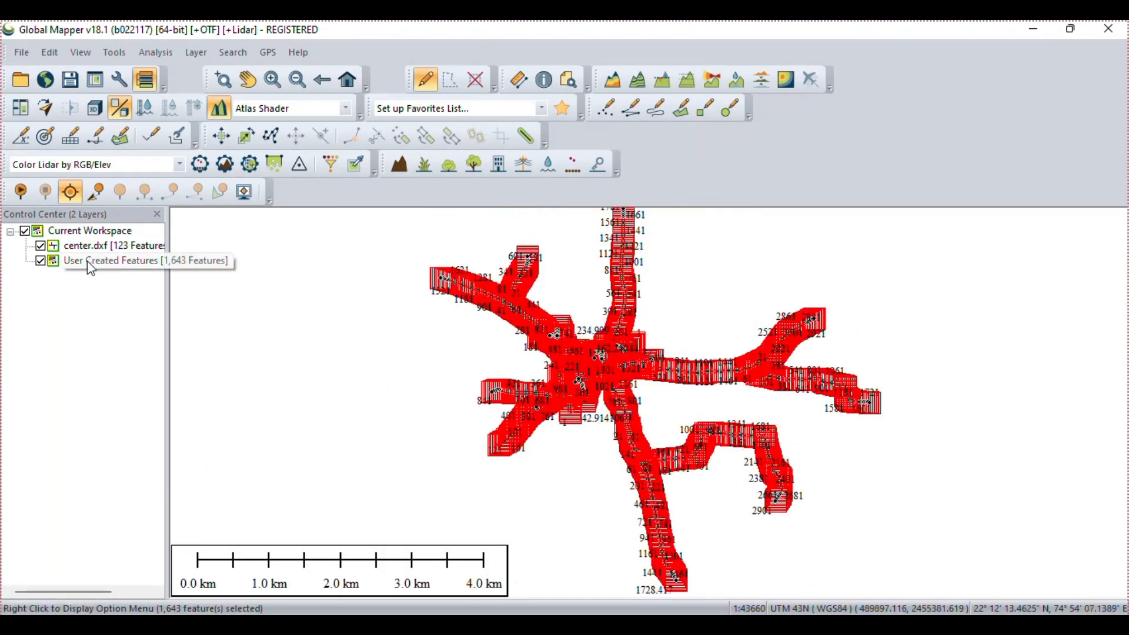
Step: Hide the center.dxf layer, and switch the User Created Features layer off and back on to check its points
right_click(76, 262)
click(31, 292)
click(41, 246)
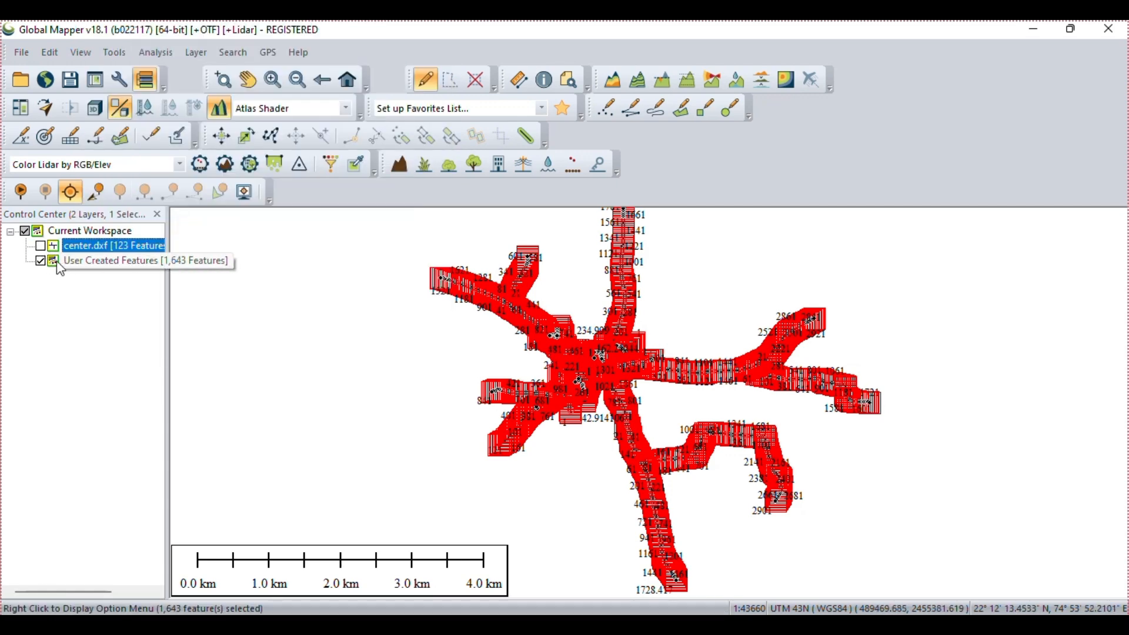
click(41, 261)
click(41, 261)
scroll(524, 367, up, 5)
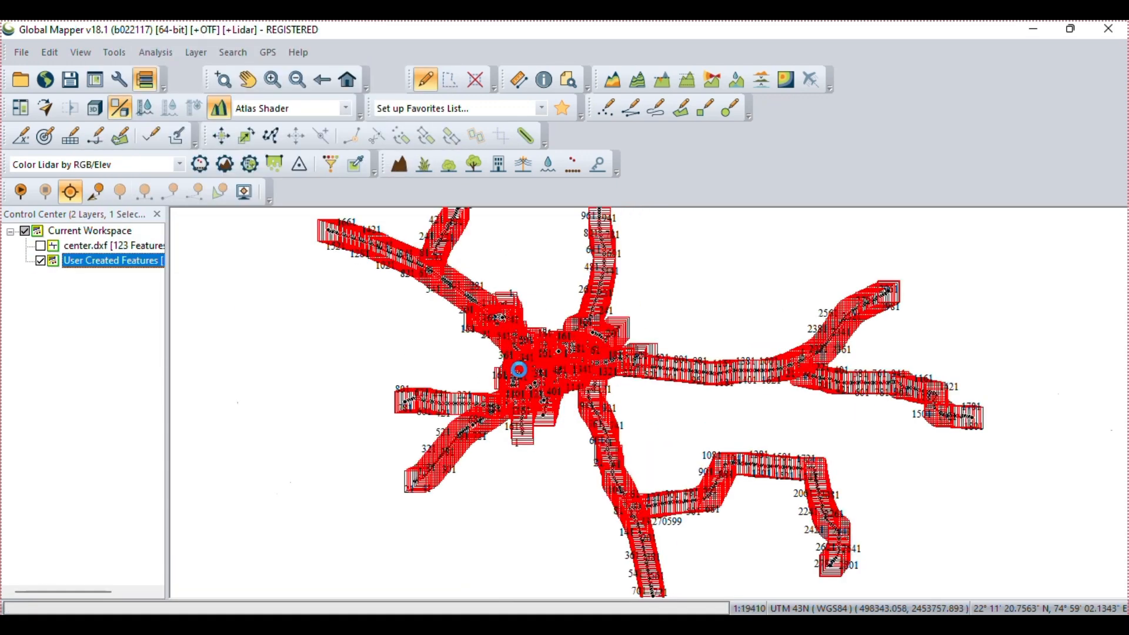
scroll(524, 367, up, 1)
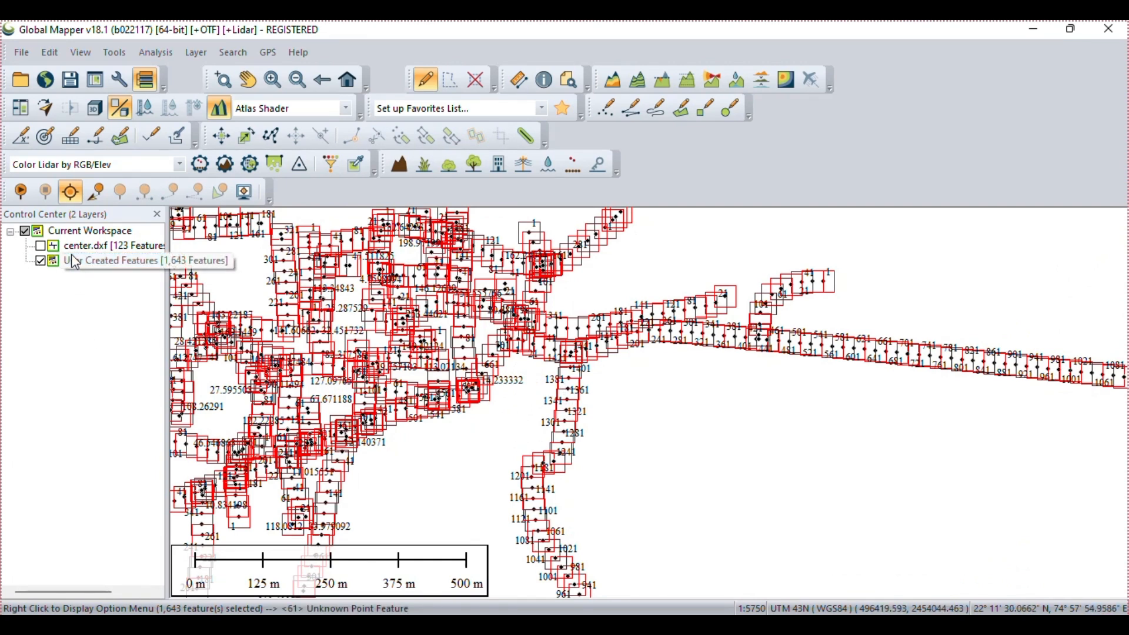
Step: Start exporting the User Created Features layer to a new file in DXF format
right_click(73, 260)
right_click(62, 260)
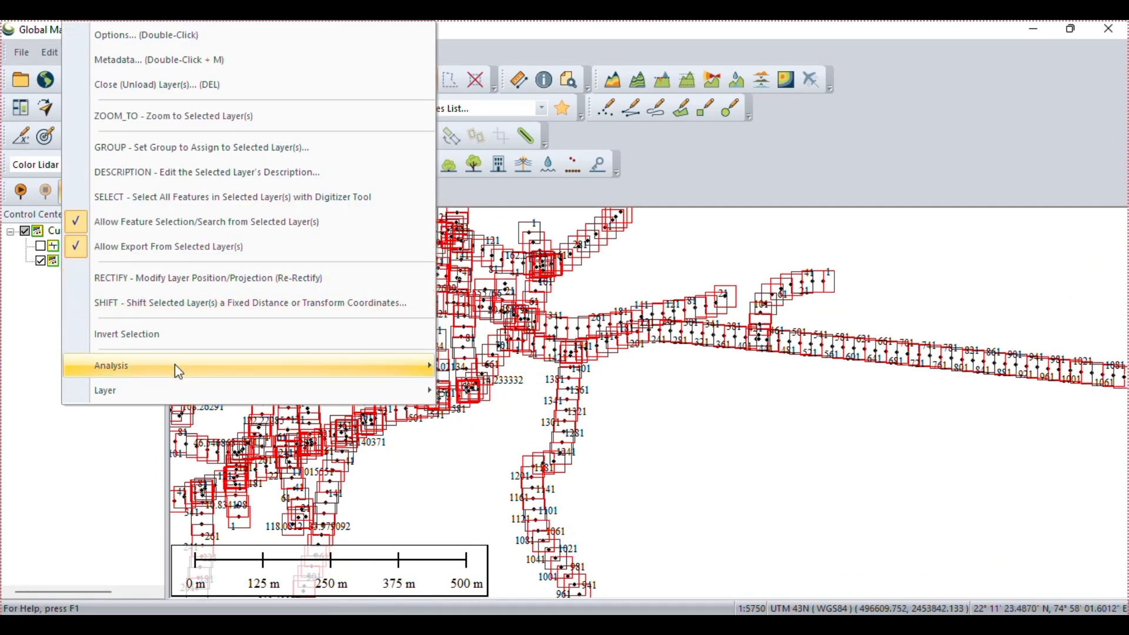
mouse_move(217, 391)
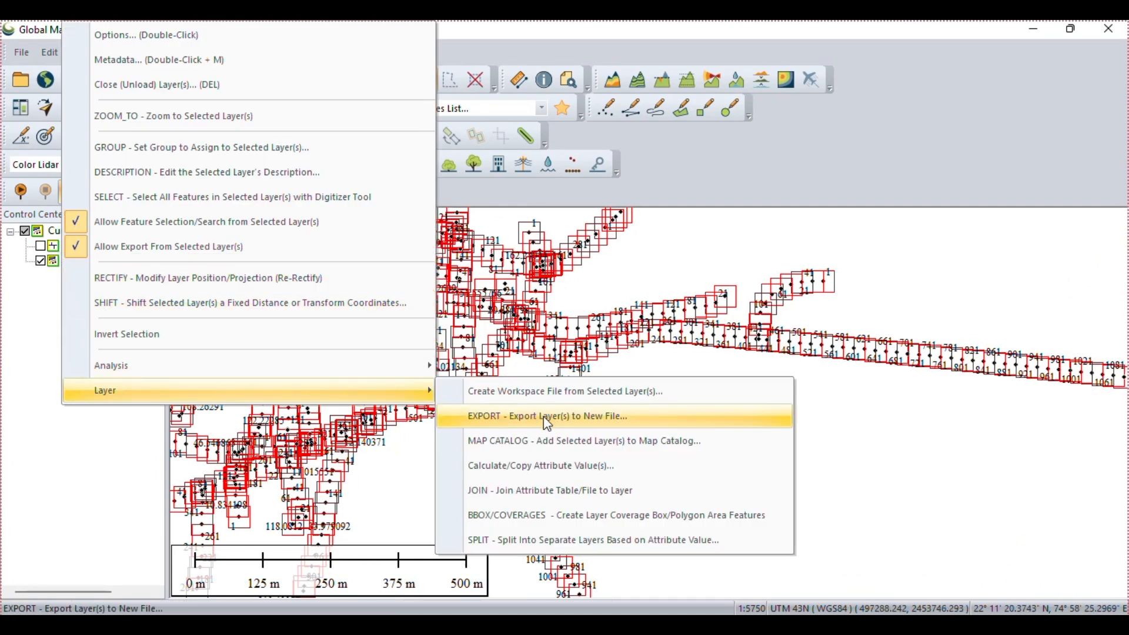
click(579, 419)
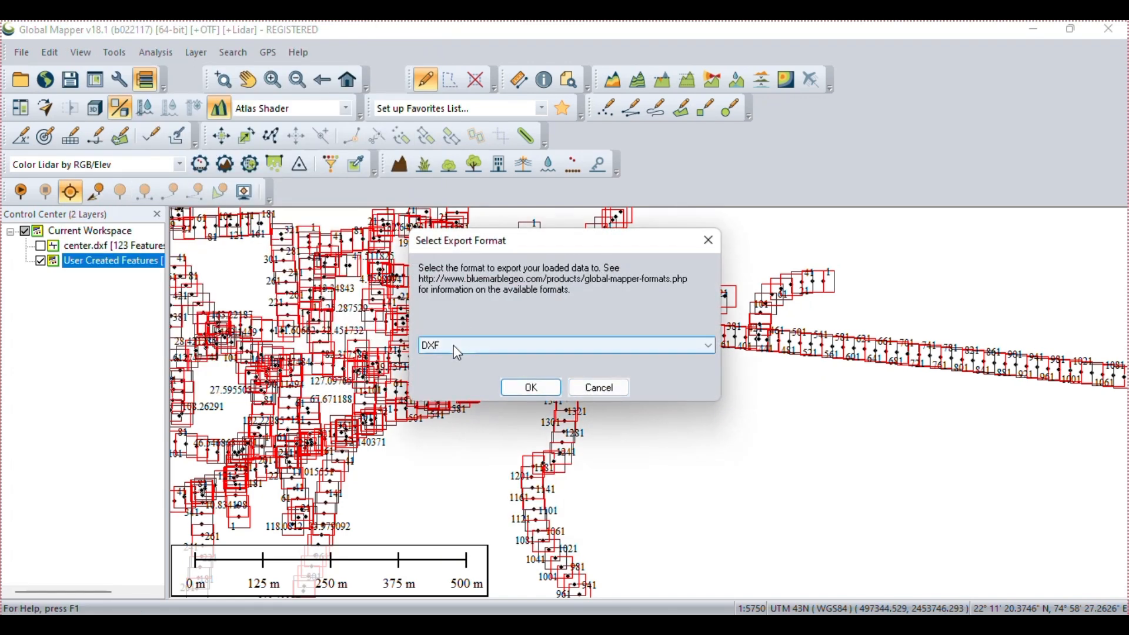
click(551, 390)
click(527, 344)
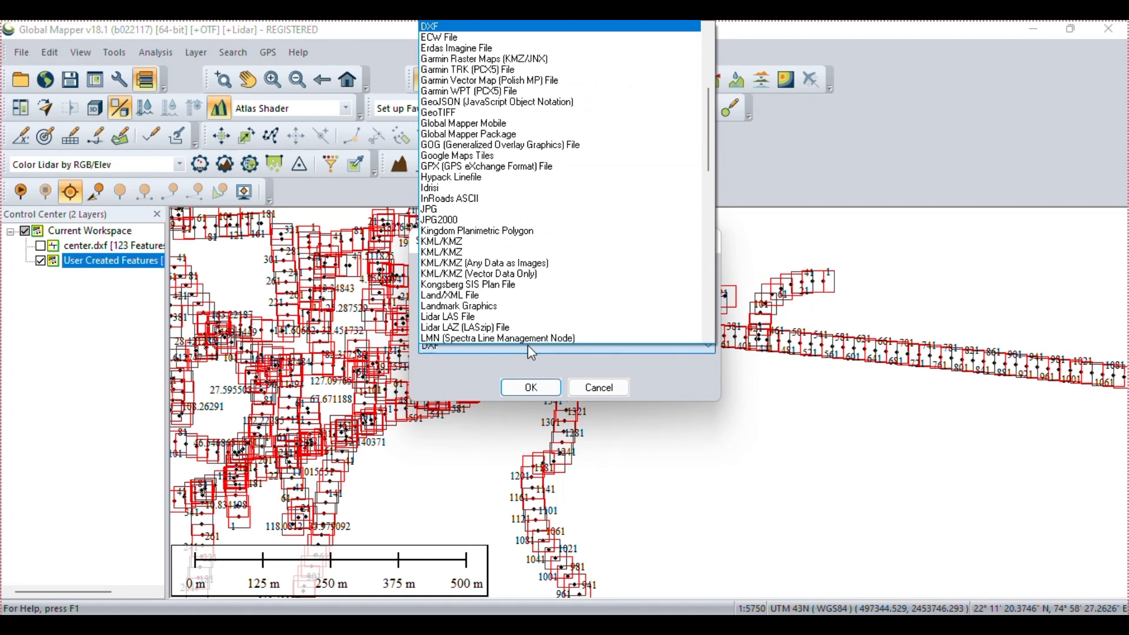
click(528, 345)
click(545, 388)
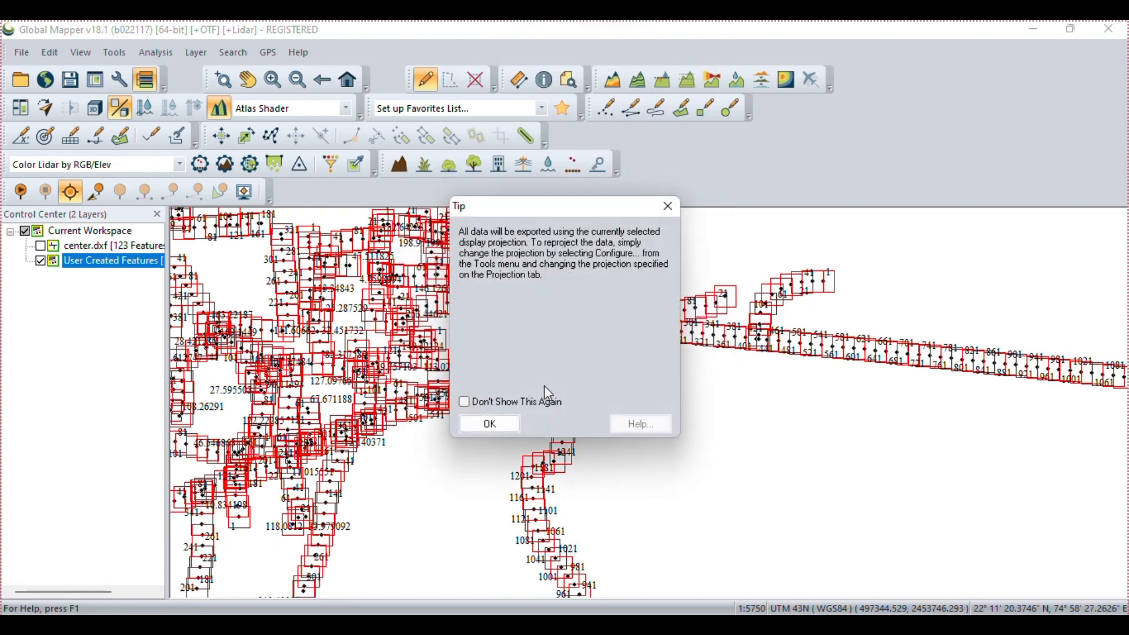
click(504, 424)
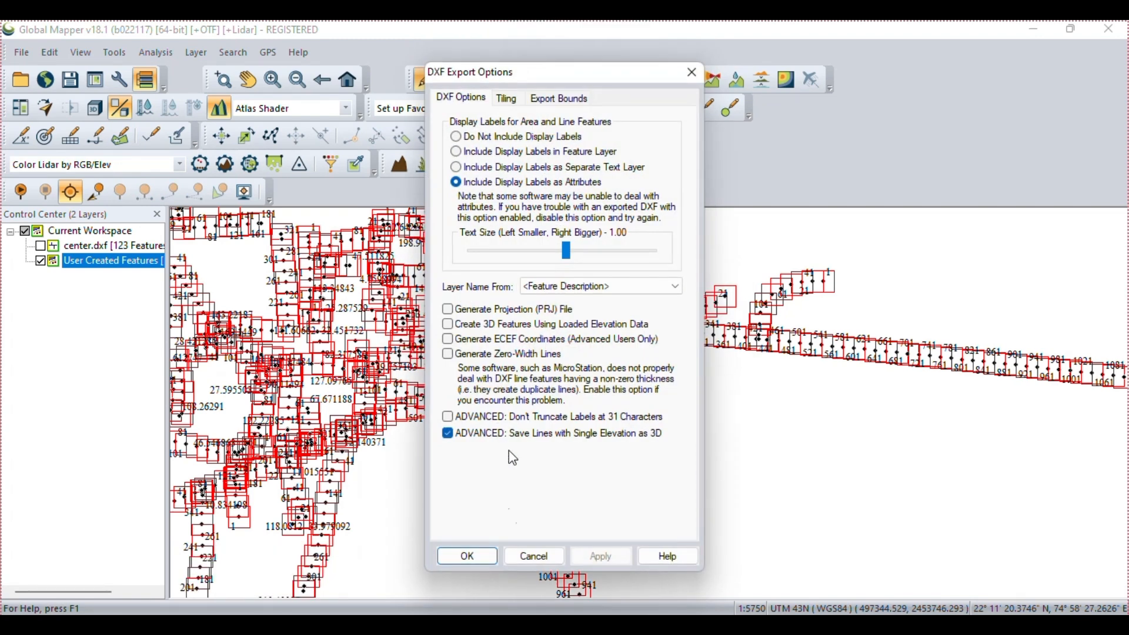
Step: Accept the current DXF export options and save the exported file as points in the Sewerage project's New folder
click(486, 553)
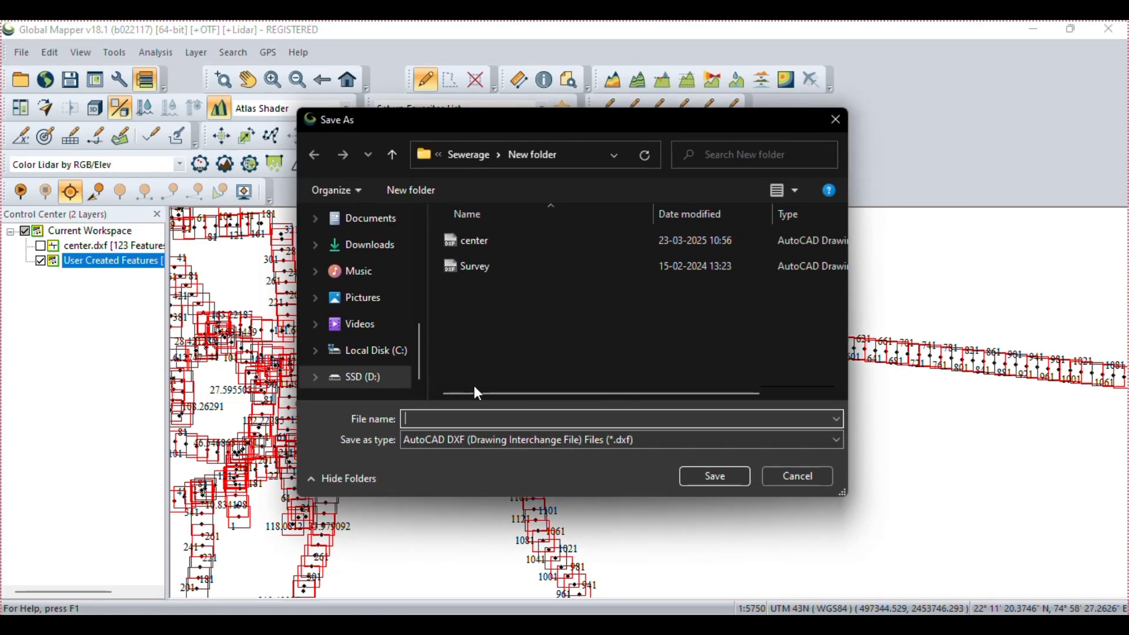
text(pi)
click(715, 476)
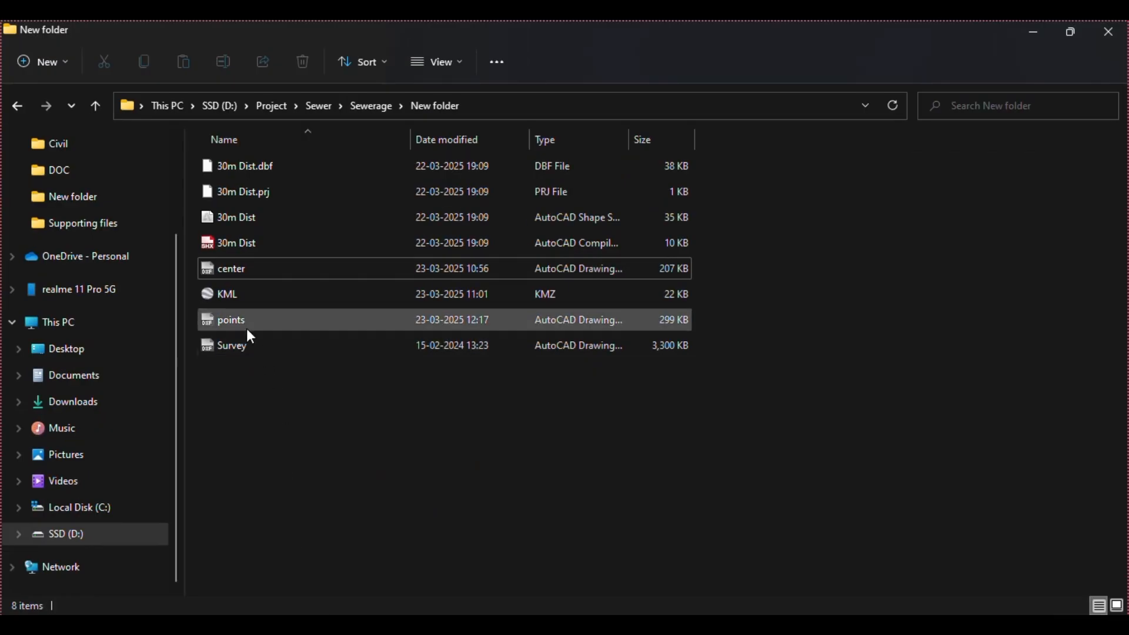
Step: Open the exported points DXF file in AutoCAD and examine the distance labels along the roads
click(239, 323)
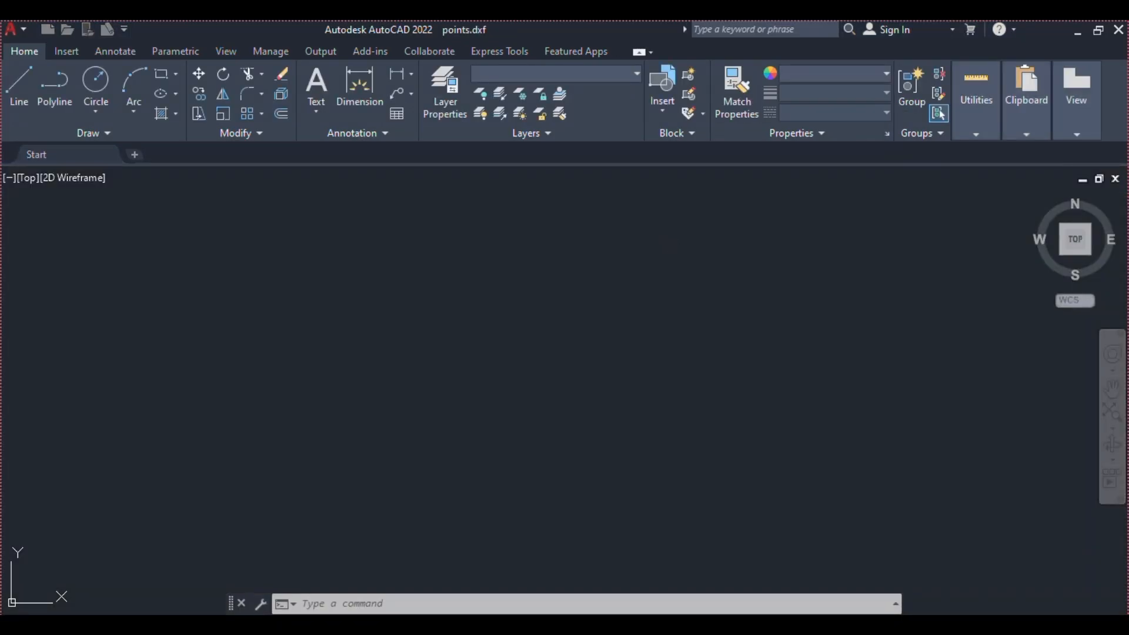
middle_click(641, 343)
middle_click(640, 343)
scroll(658, 367, up, 2)
scroll(885, 329, up, 20)
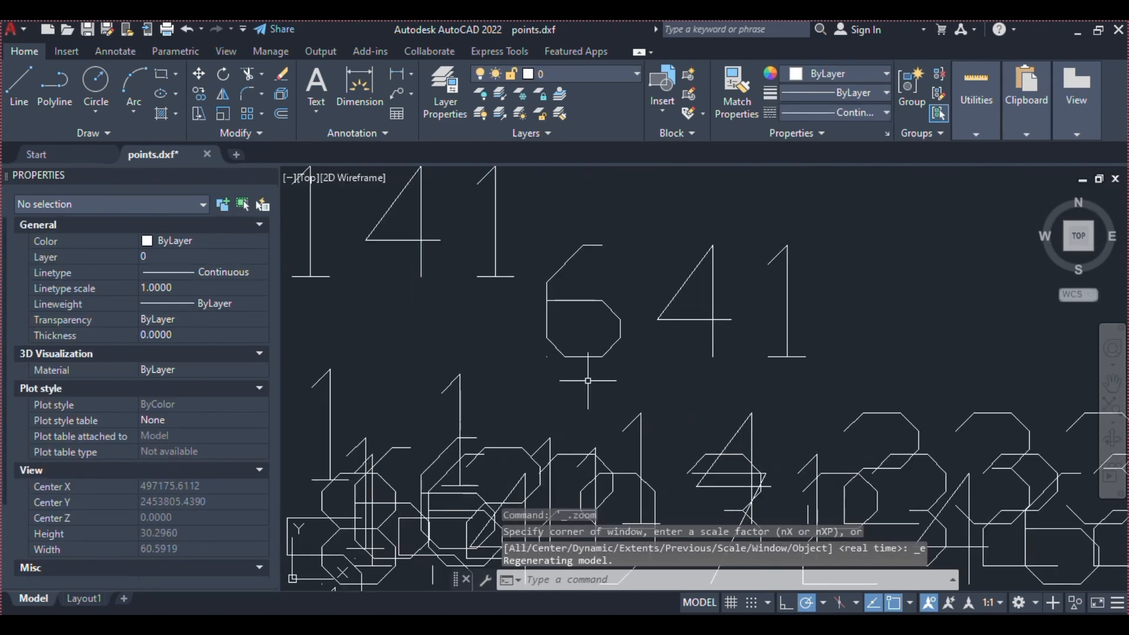
scroll(884, 330, down, 20)
scroll(663, 370, up, 8)
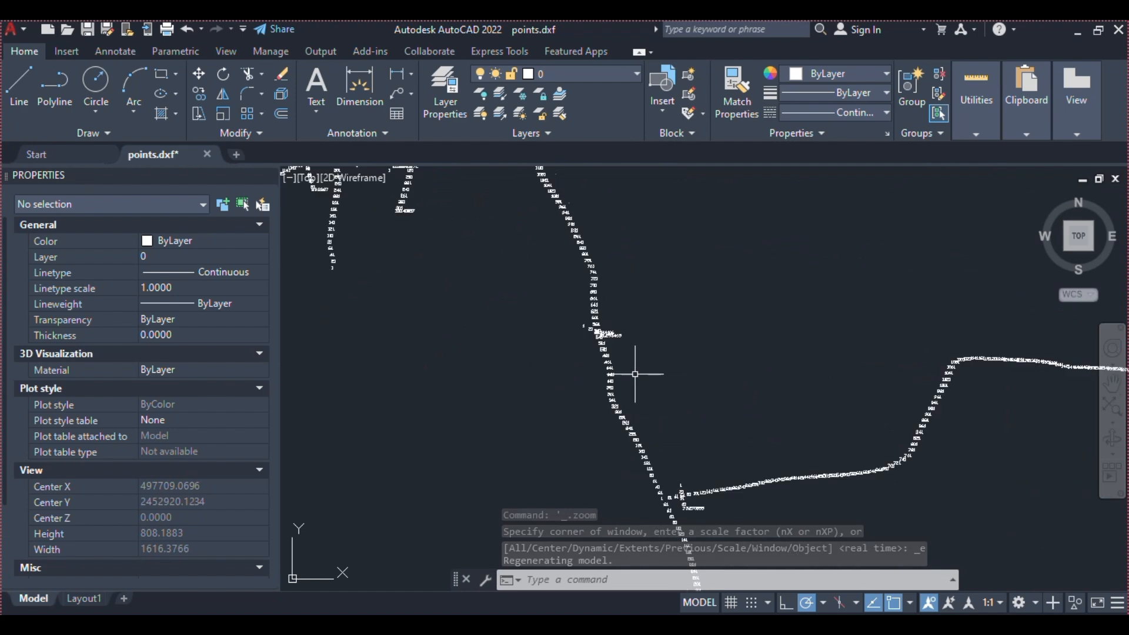
scroll(646, 358, up, 10)
Step: Set the point style to an X marker with a point size of 10% relative to the screen
click(989, 129)
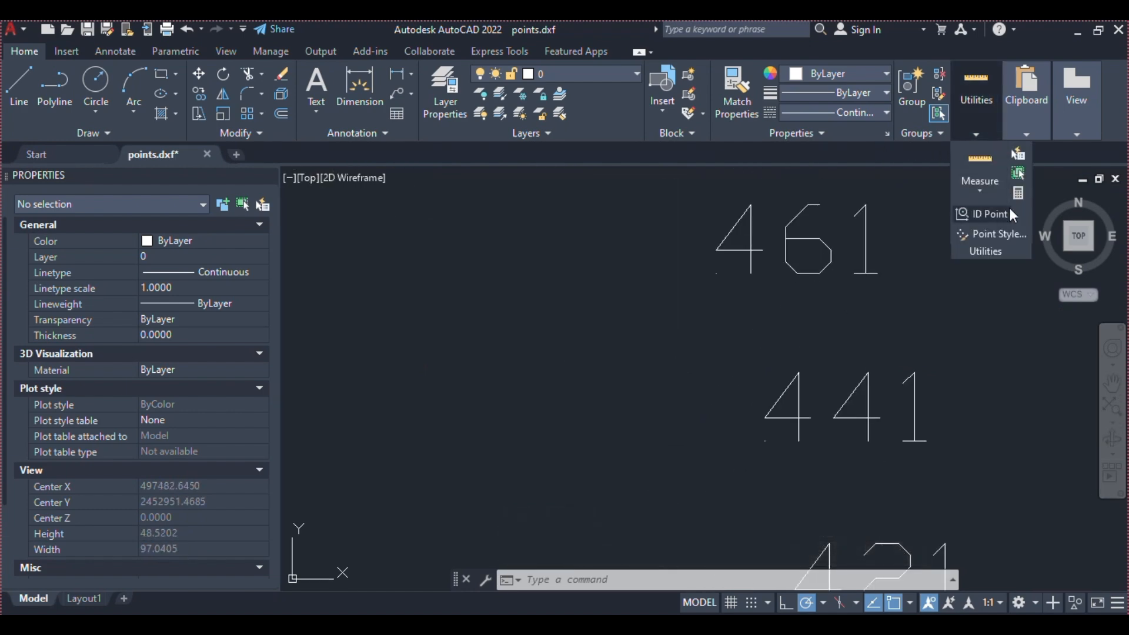
click(1018, 237)
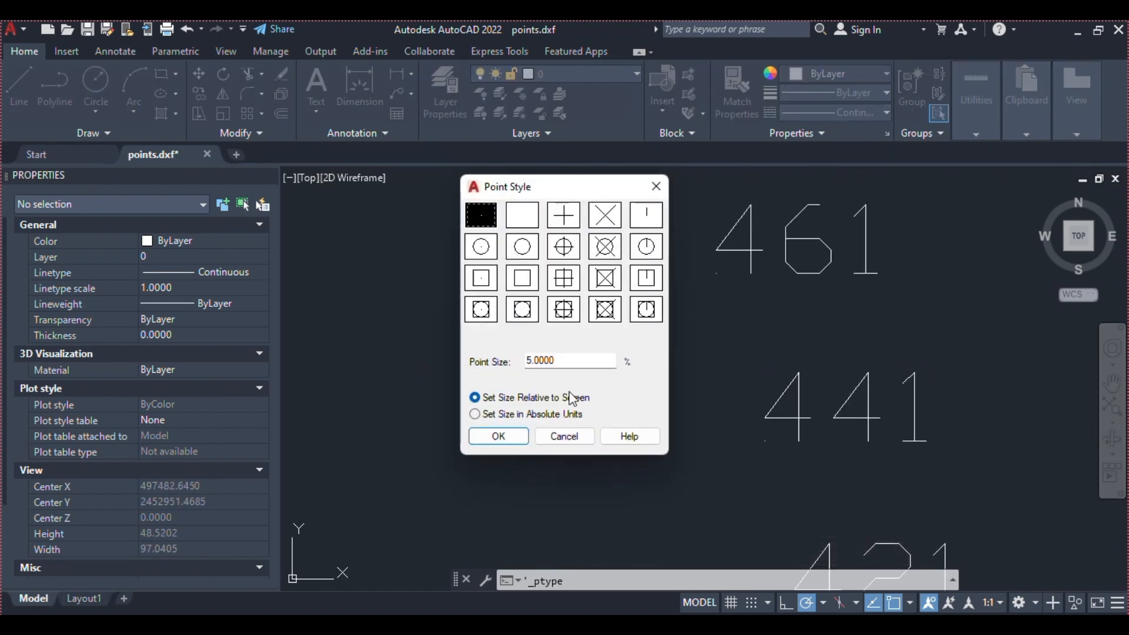
click(506, 437)
scroll(600, 383, down, 12)
click(992, 132)
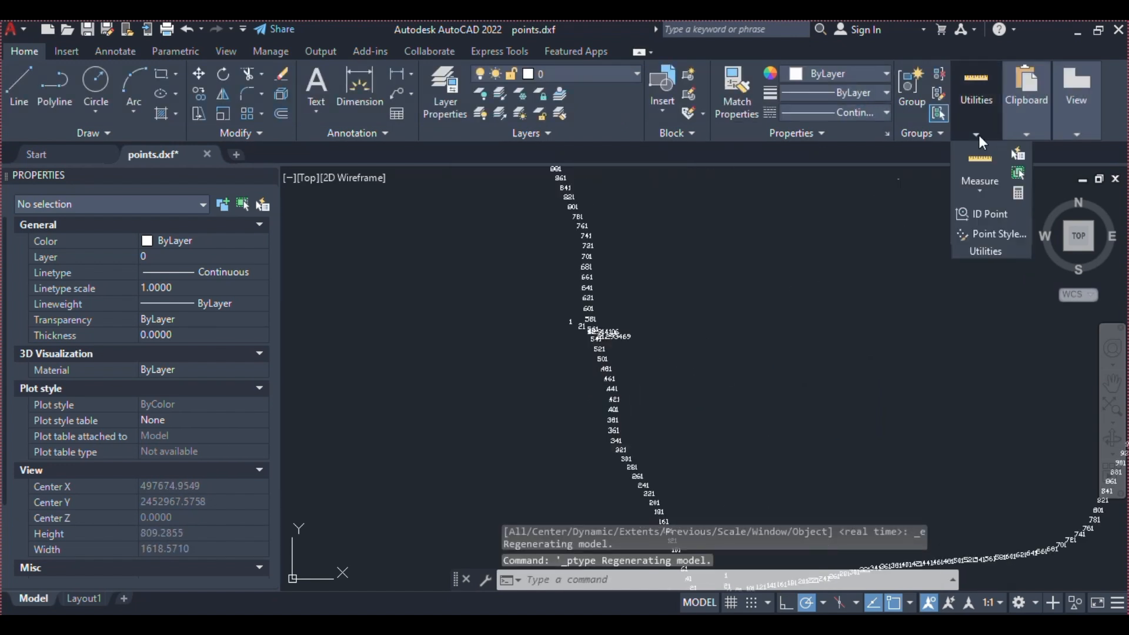
click(993, 234)
click(501, 398)
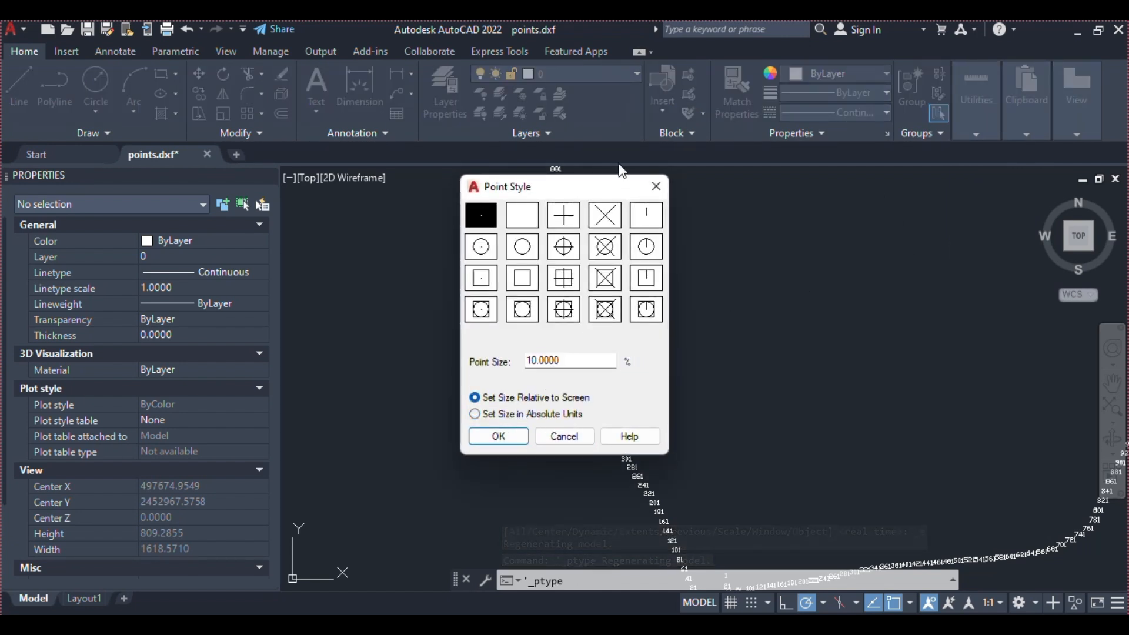
click(608, 219)
click(498, 436)
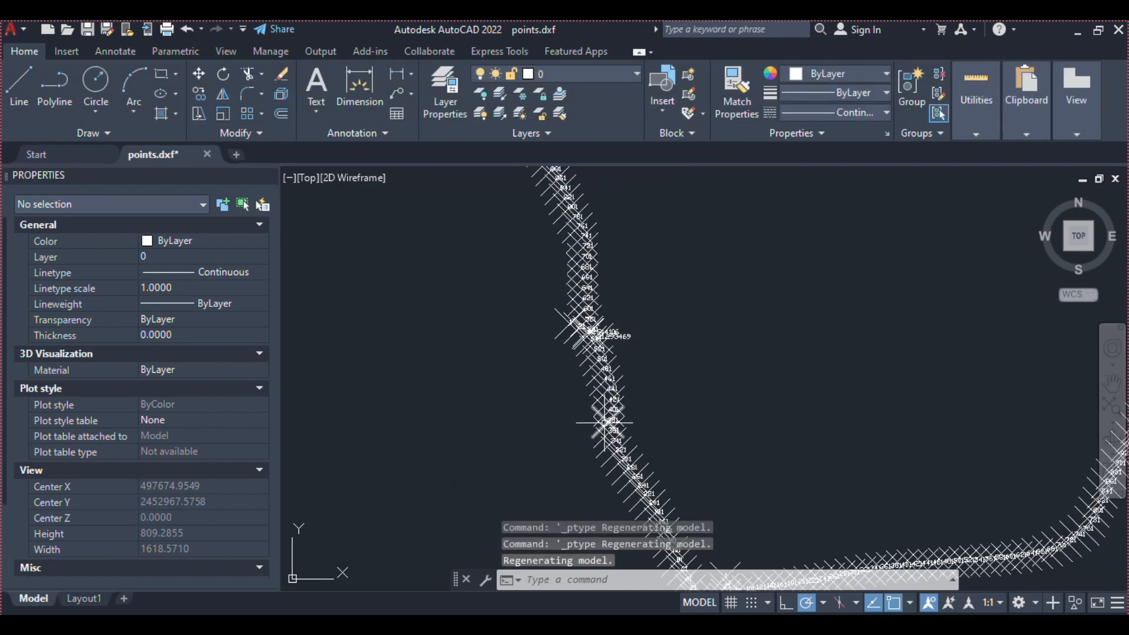
Step: Examine the X-marked points and their distance labels along the roads, at the junctions and across the whole network
scroll(606, 362, up, 3)
scroll(610, 355, down, 8)
scroll(609, 355, down, 3)
scroll(598, 327, up, 8)
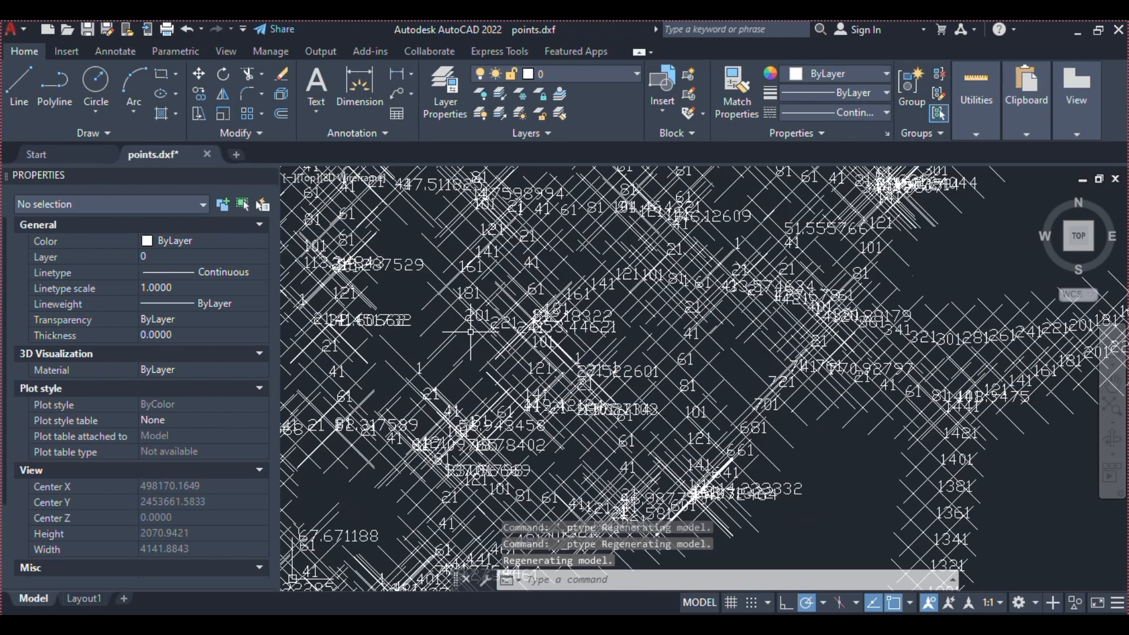
scroll(611, 313, down, 3)
scroll(567, 252, down, 3)
scroll(532, 274, up, 10)
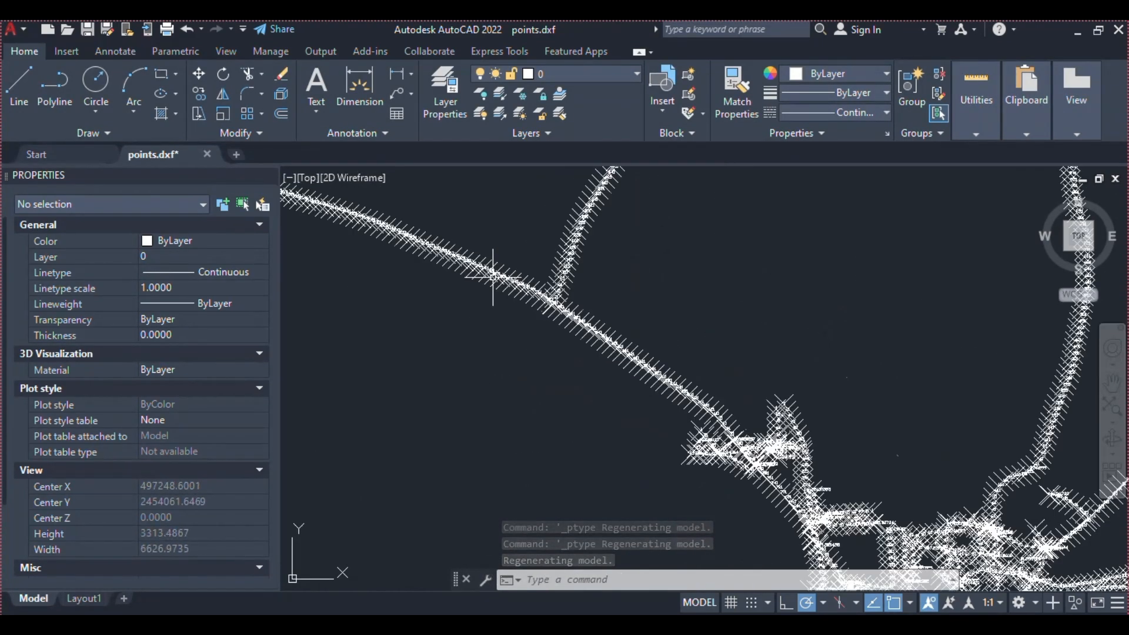
scroll(532, 273, down, 8)
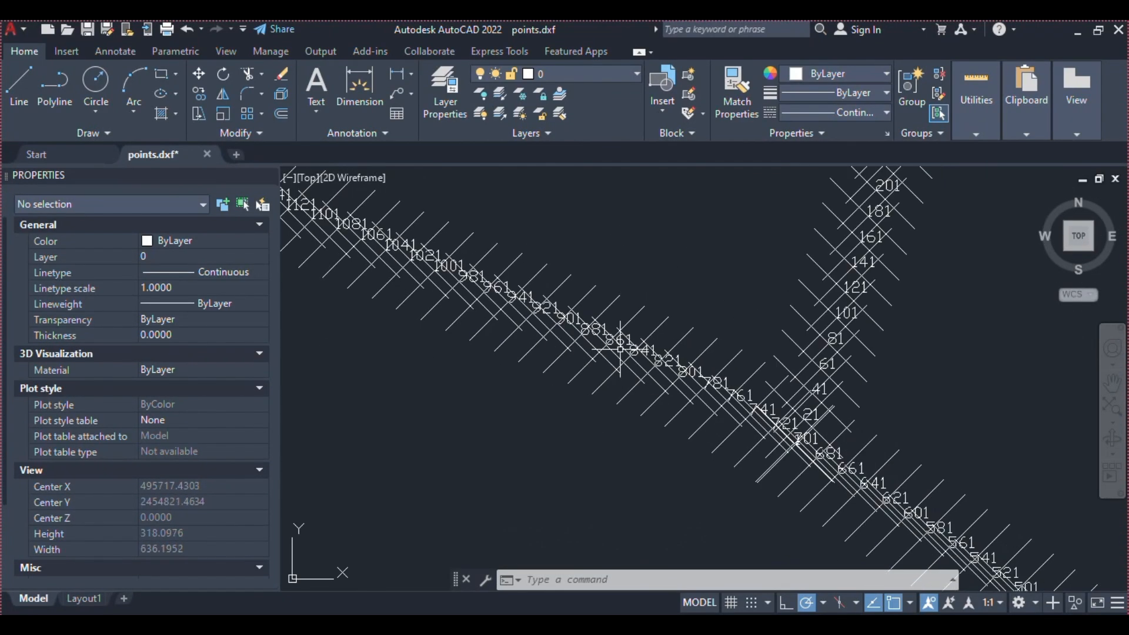
scroll(545, 289, up, 3)
scroll(532, 318, down, 4)
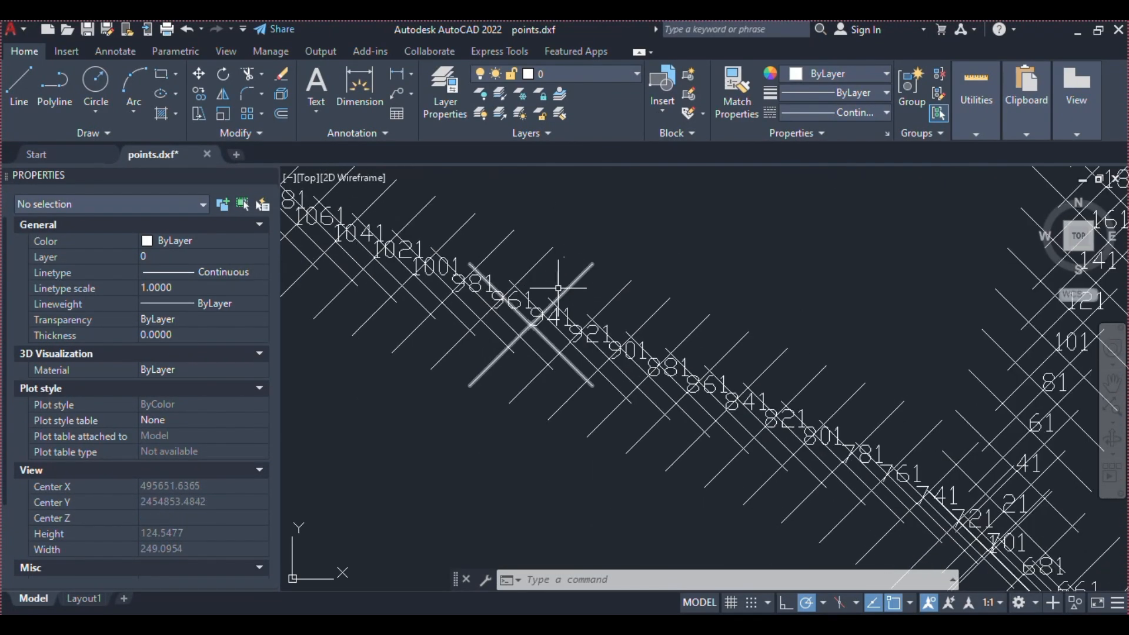
scroll(638, 329, down, 4)
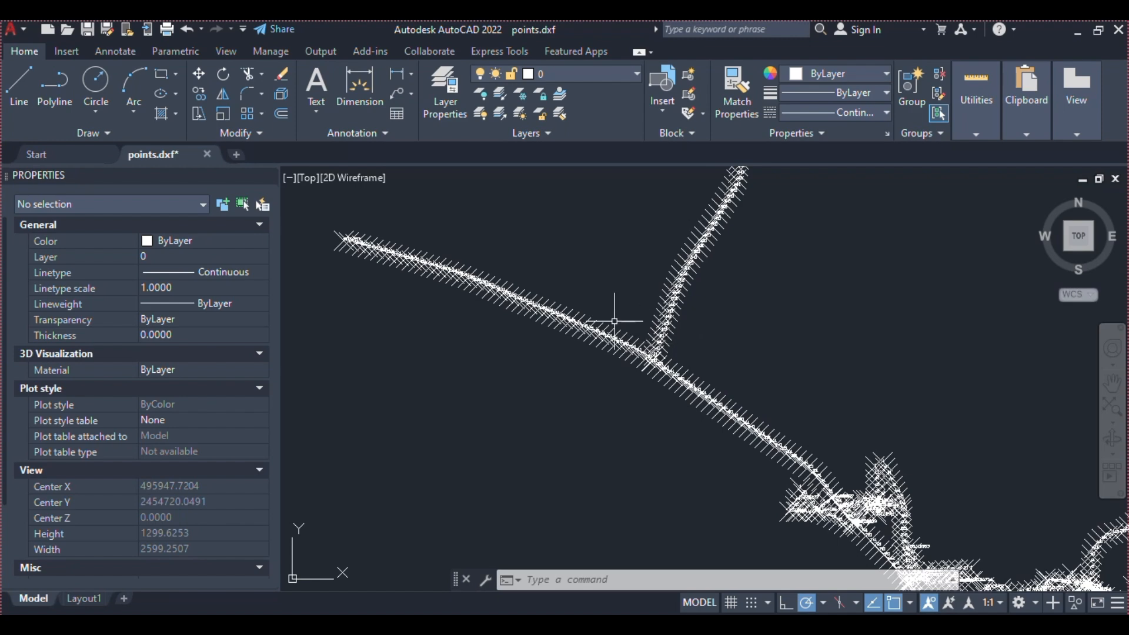
scroll(615, 321, down, 5)
scroll(591, 368, up, 3)
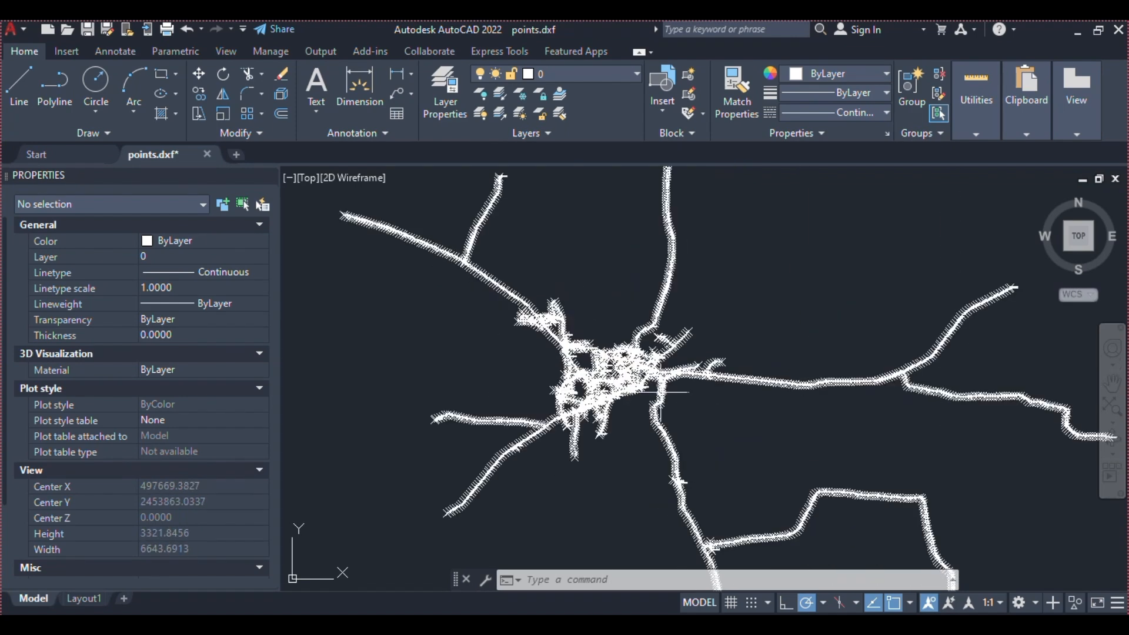